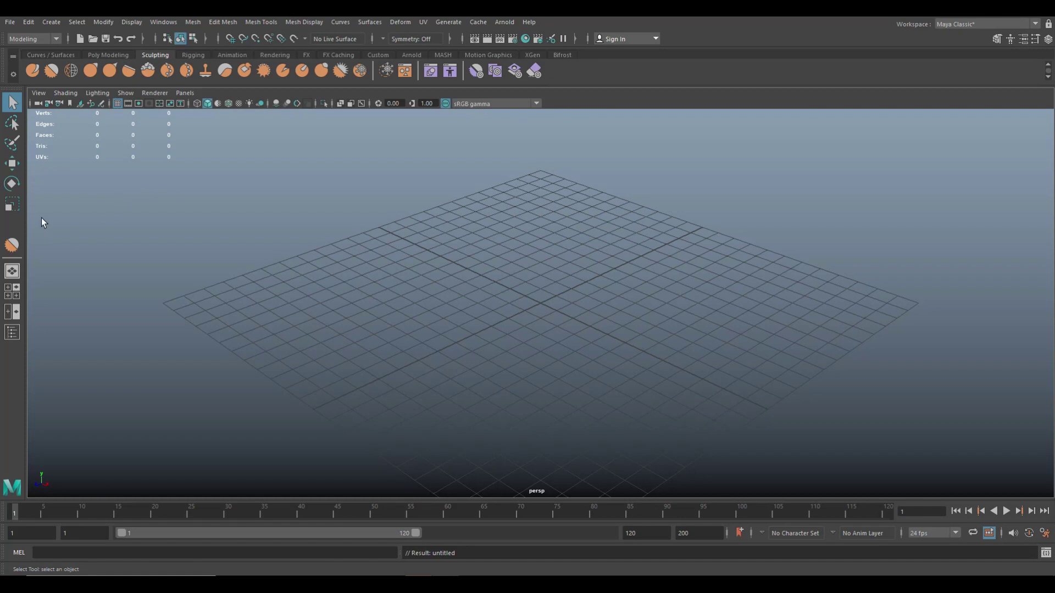
# Look through the viewport's heads-up display options for the Poly Count setting.
pyautogui.click(132, 24)
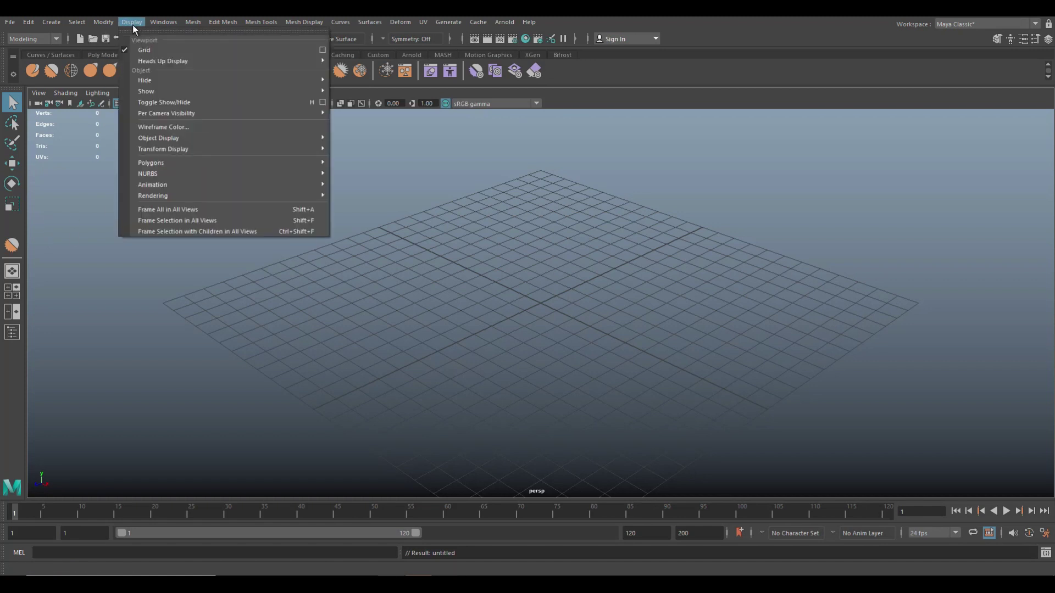
pyautogui.moveTo(200, 61)
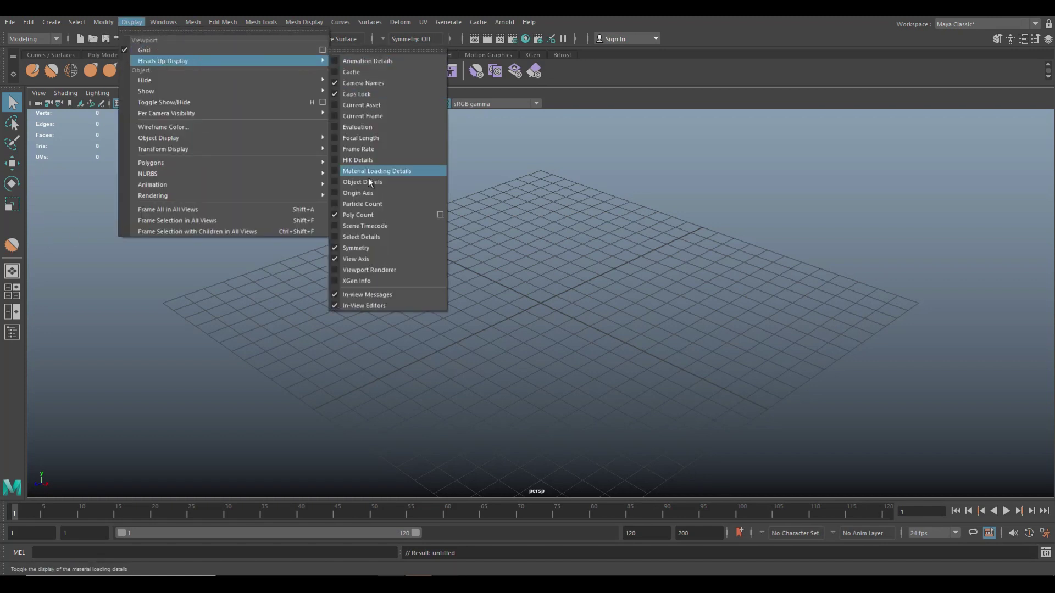
pyautogui.click(209, 311)
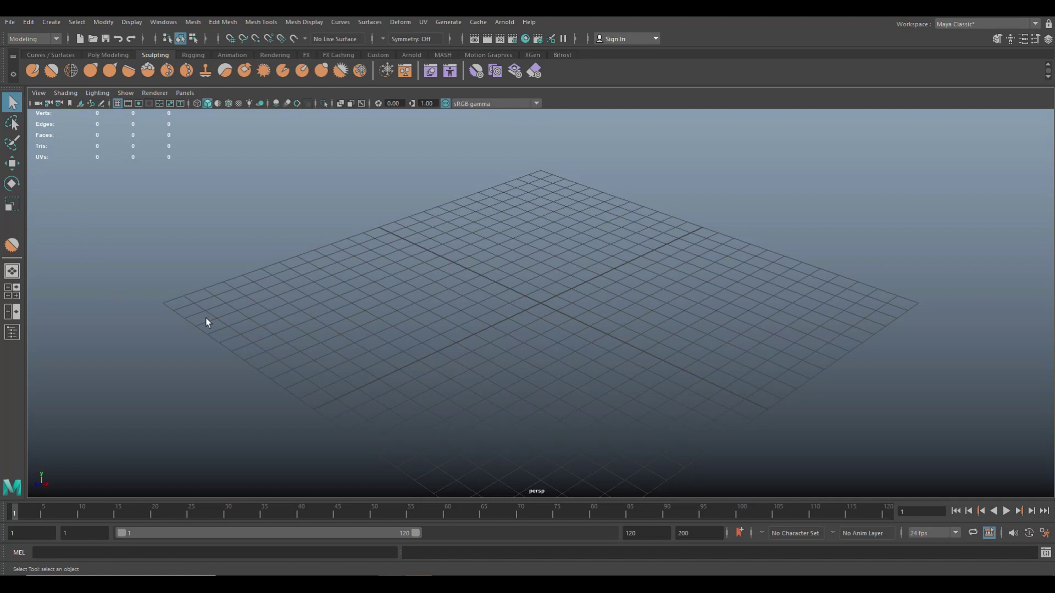
# Create a polygon sphere primitive at the centre of the grid.
pyautogui.click(50, 22)
pyautogui.moveTo(105, 61)
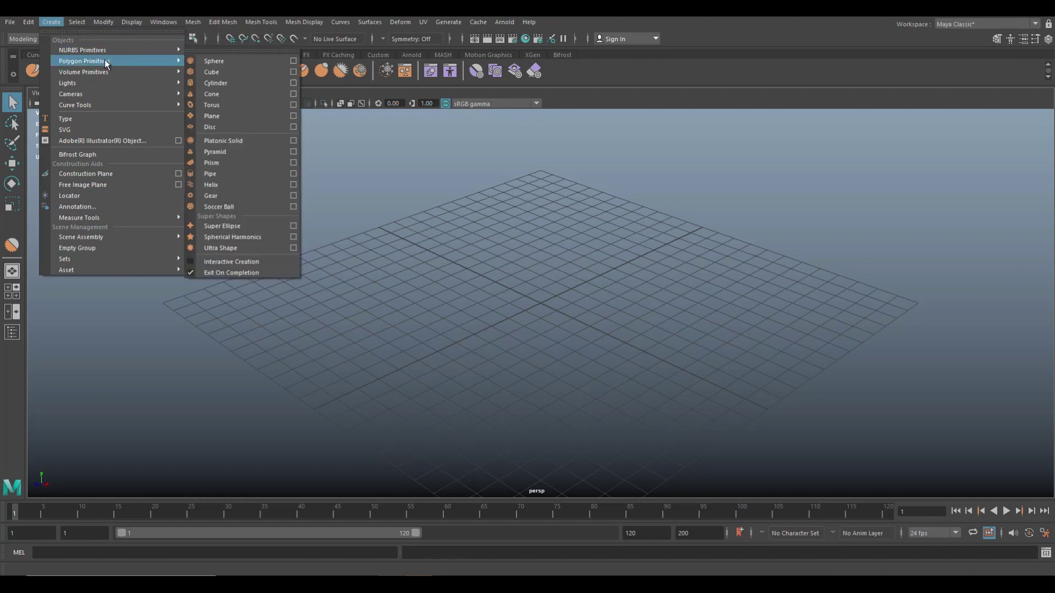
pyautogui.click(233, 64)
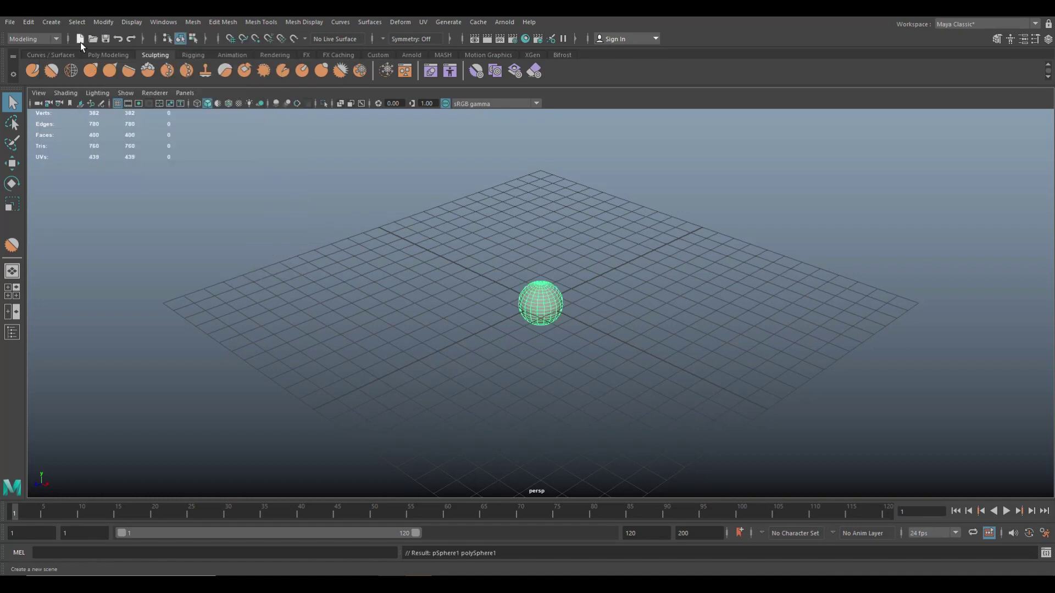
# Create a polygon cube primitive at the centre of the grid.
pyautogui.click(55, 24)
pyautogui.moveTo(87, 57)
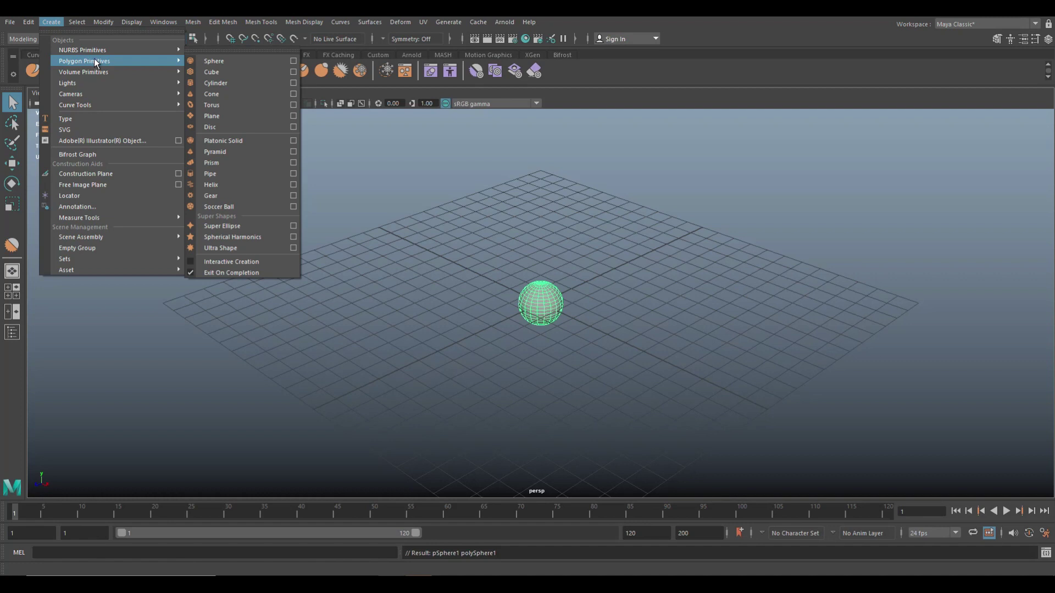
pyautogui.click(246, 74)
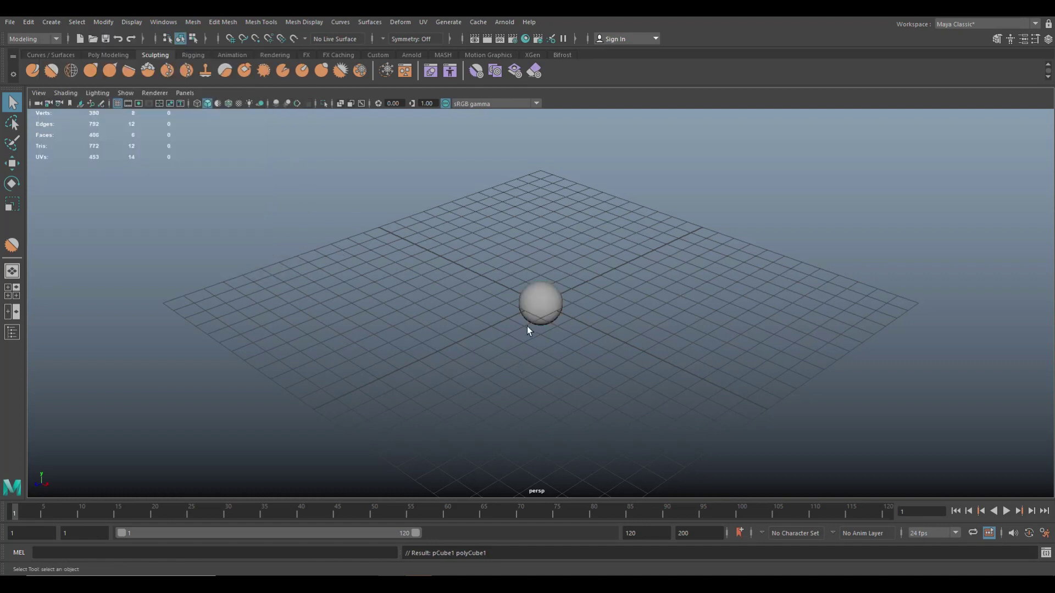
# Move the sphere along the negative X axis so it stands clear of the cube.
pyautogui.click(537, 294)
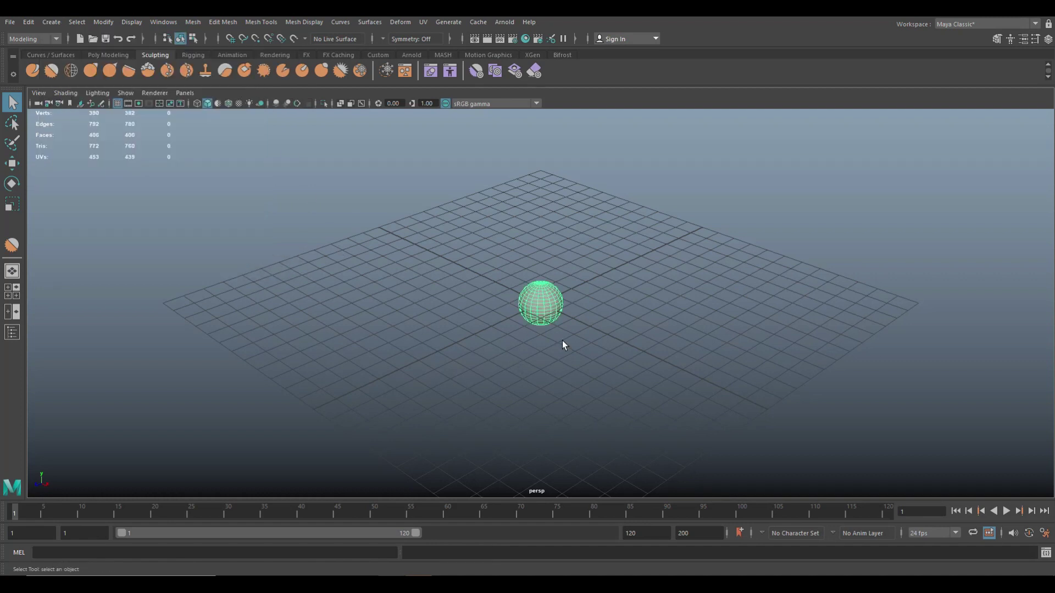
pyautogui.press('w')
pyautogui.moveTo(576, 322); pyautogui.dragTo(513, 292)
# Examine the sphere's edge layout up close, especially where the edges converge at its upper pole.
pyautogui.scroll(10, 507, 378)
pyautogui.keyDown('alt'); pyautogui.moveTo(380, 391); pyautogui.dragTo(464, 381); pyautogui.keyUp('alt')
pyautogui.keyDown('alt'); pyautogui.moveTo(428, 387); pyautogui.dragTo(546, 429, button='middle'); pyautogui.keyUp('alt')
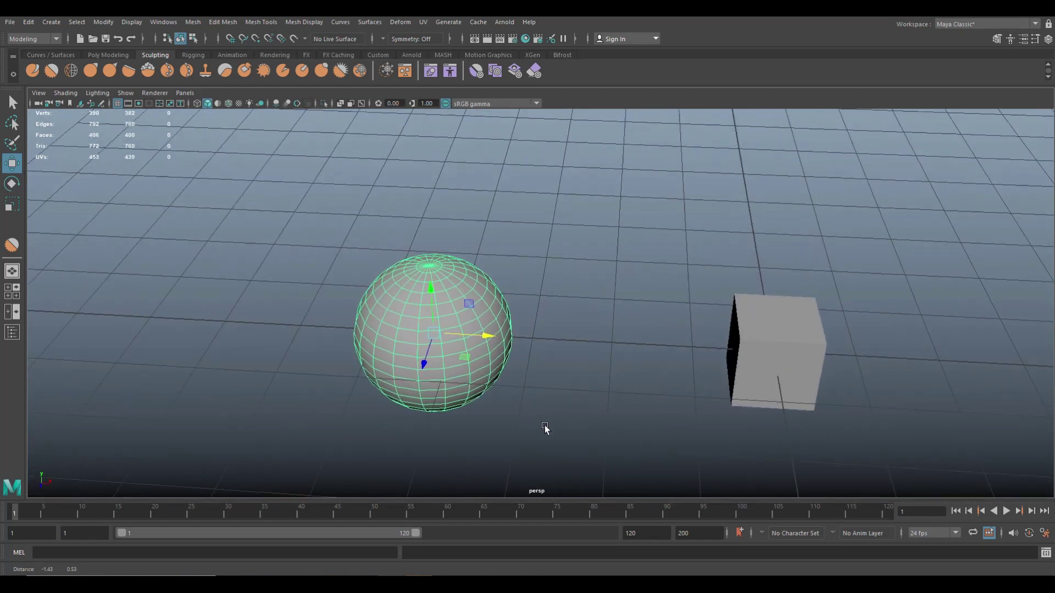
pyautogui.scroll(2, 574, 430)
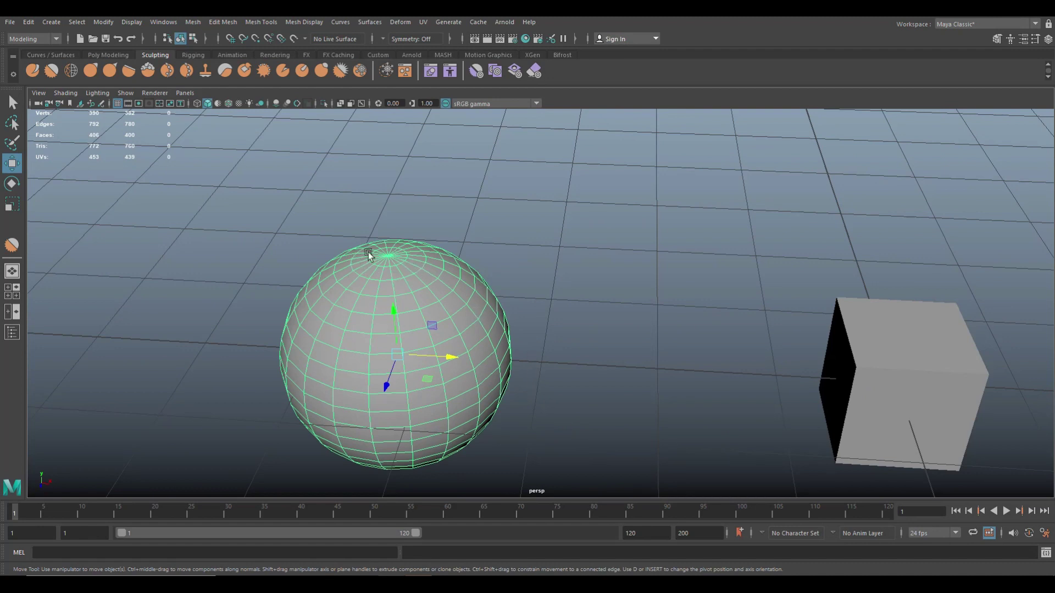
pyautogui.scroll(1, 394, 299)
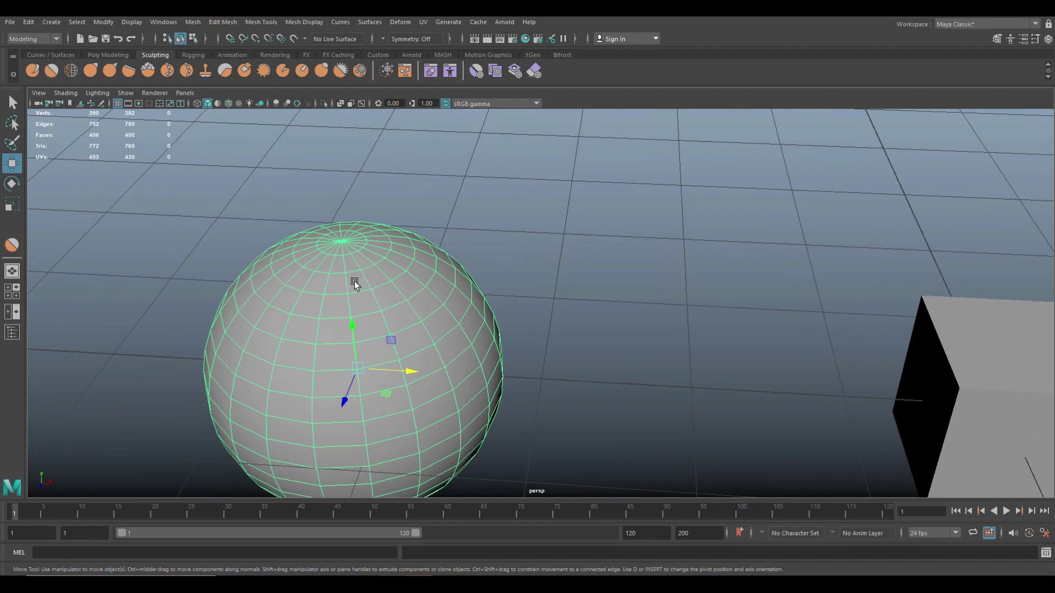
pyautogui.scroll(-2, 355, 283)
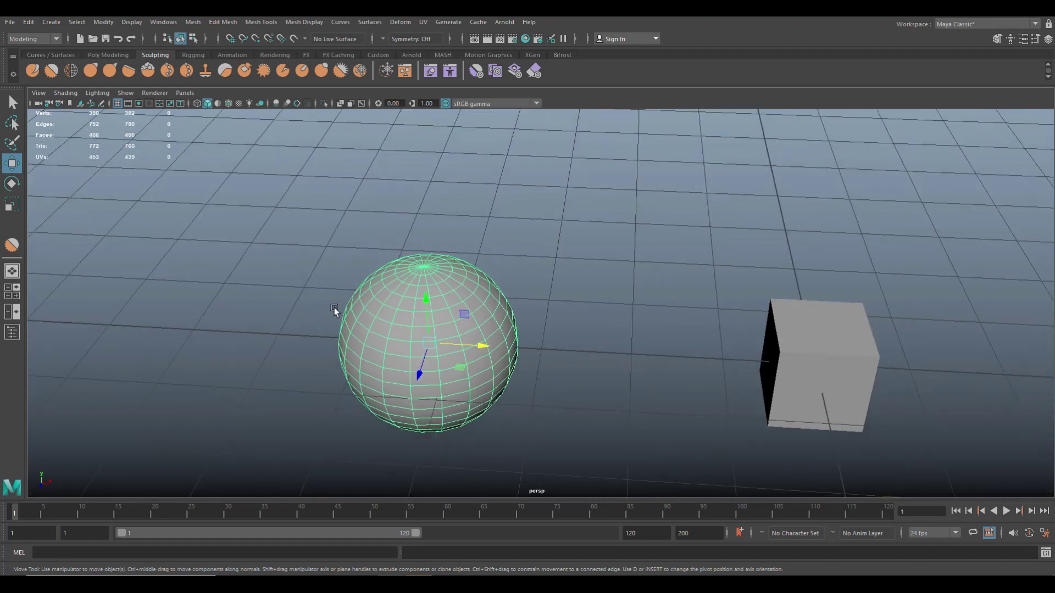
pyautogui.moveTo(281, 331)
pyautogui.keyDown('alt'); pyautogui.mouseDown()
pyautogui.moveTo(357, 323)
pyautogui.moveTo(365, 308)
pyautogui.moveTo(328, 356)
pyautogui.moveTo(266, 330)
pyautogui.mouseUp(); pyautogui.keyUp('alt')
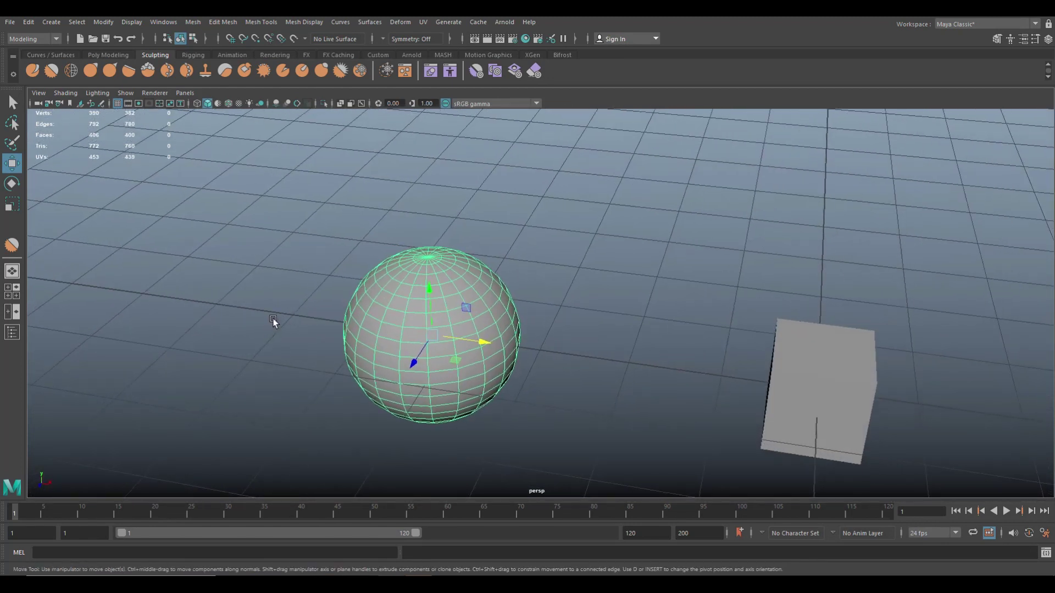
pyautogui.keyDown('alt'); pyautogui.moveTo(274, 321); pyautogui.dragTo(193, 295, button='middle'); pyautogui.keyUp('alt')
# Delete the polygon sphere from the scene.
pyautogui.click(378, 190)
pyautogui.click(370, 275)
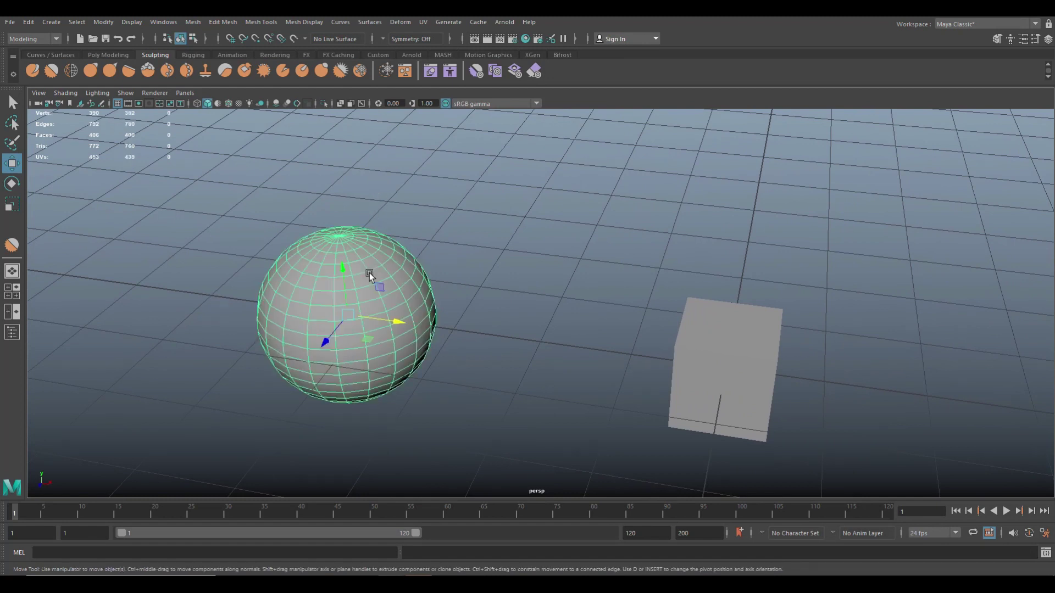
pyautogui.press('Delete')
# Apply the Smooth operation to the whole polygon cube.
pyautogui.keyDown('alt'); pyautogui.moveTo(450, 336); pyautogui.dragTo(189, 240, button='middle'); pyautogui.keyUp('alt')
pyautogui.keyDown('alt'); pyautogui.moveTo(388, 309); pyautogui.dragTo(490, 327, button='right'); pyautogui.keyUp('alt')
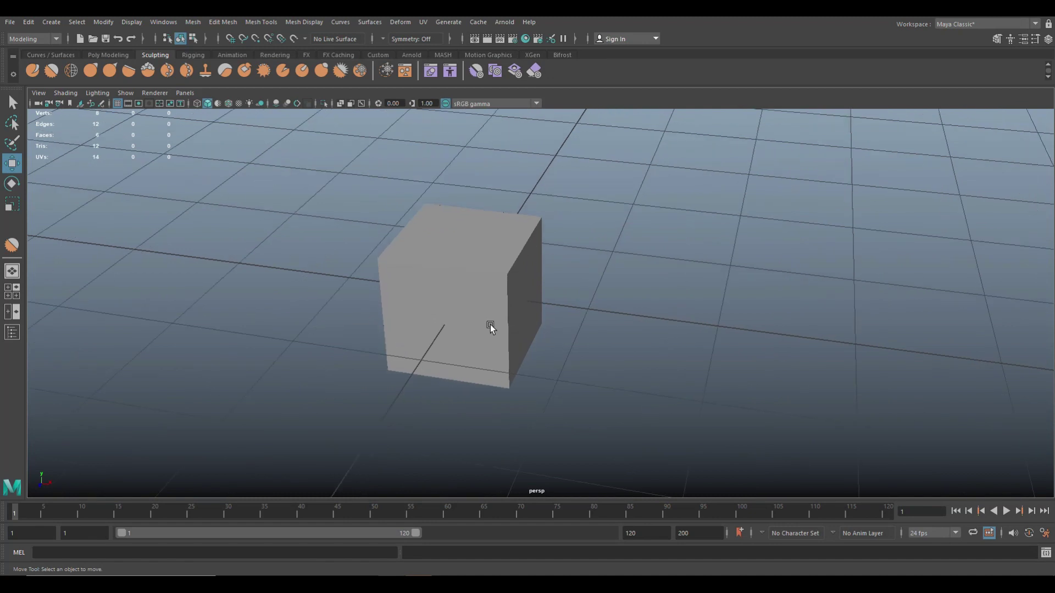
pyautogui.keyDown('alt'); pyautogui.moveTo(598, 351); pyautogui.dragTo(572, 378); pyautogui.keyUp('alt')
pyautogui.scroll(-2, 572, 378)
pyautogui.scroll(2, 572, 378)
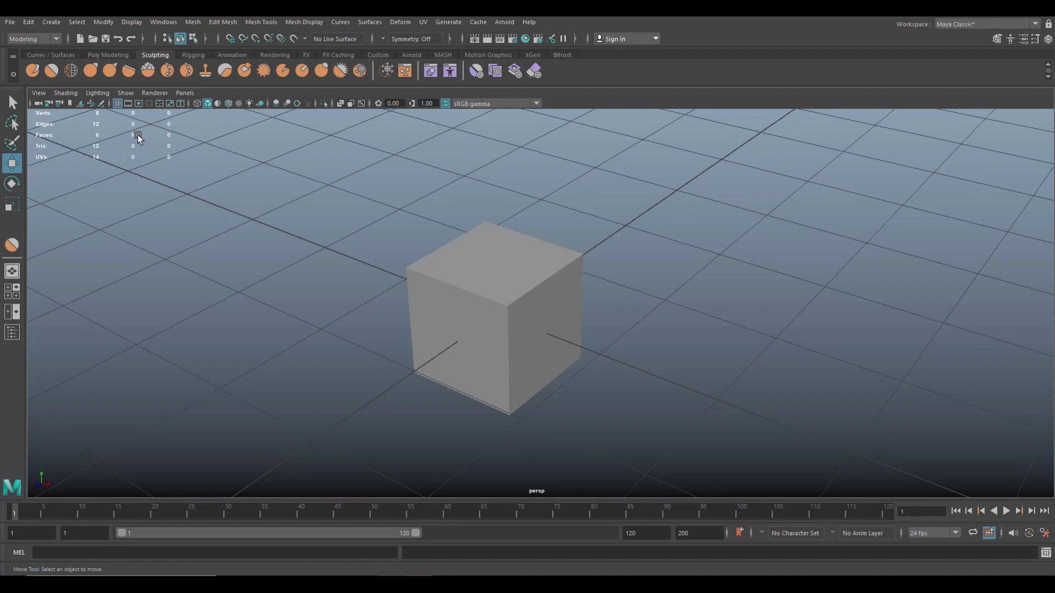
pyautogui.click(468, 291)
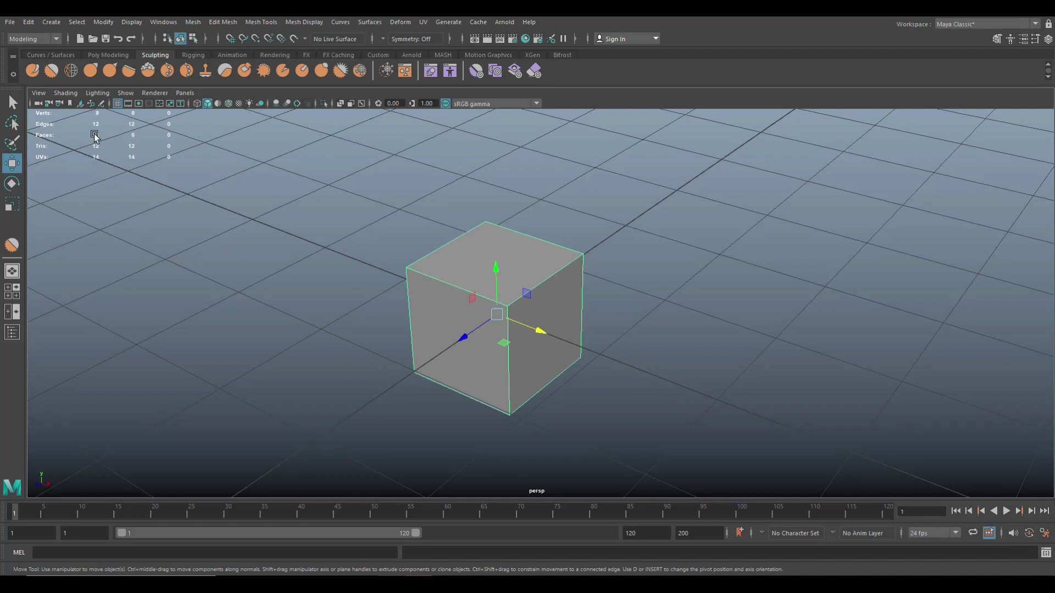
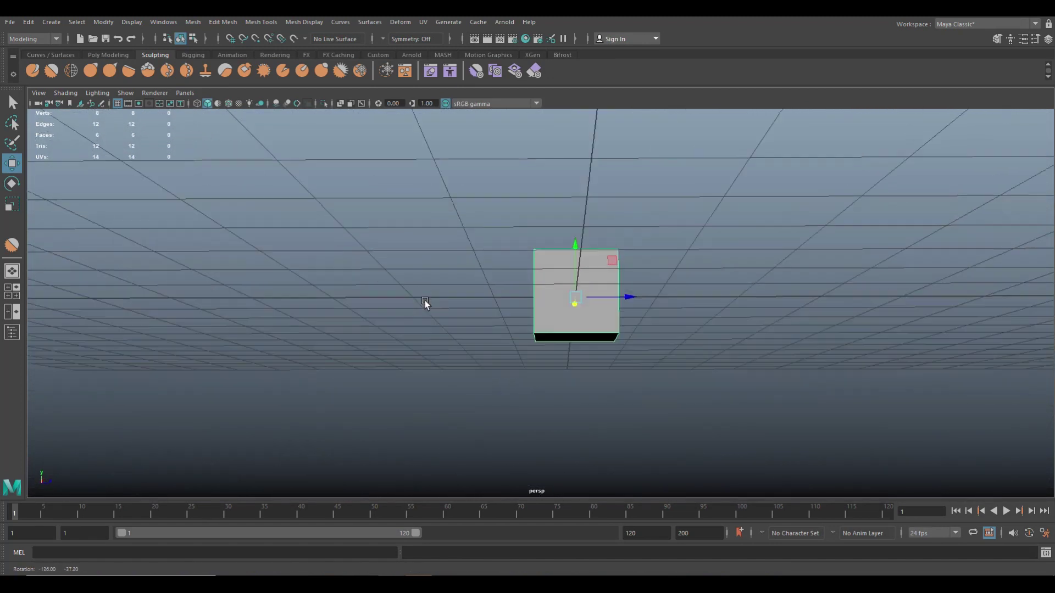
pyautogui.moveTo(375, 349)
pyautogui.keyDown('alt'); pyautogui.mouseDown()
pyautogui.moveTo(271, 351)
pyautogui.moveTo(278, 358)
pyautogui.moveTo(249, 289)
pyautogui.mouseUp(); pyautogui.keyUp('alt')
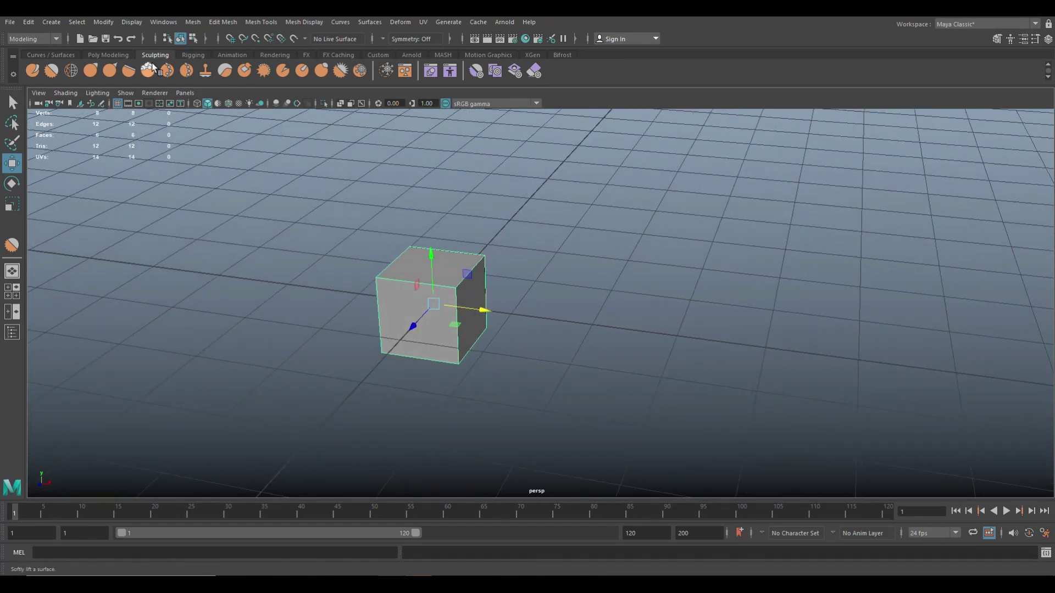
pyautogui.click(193, 22)
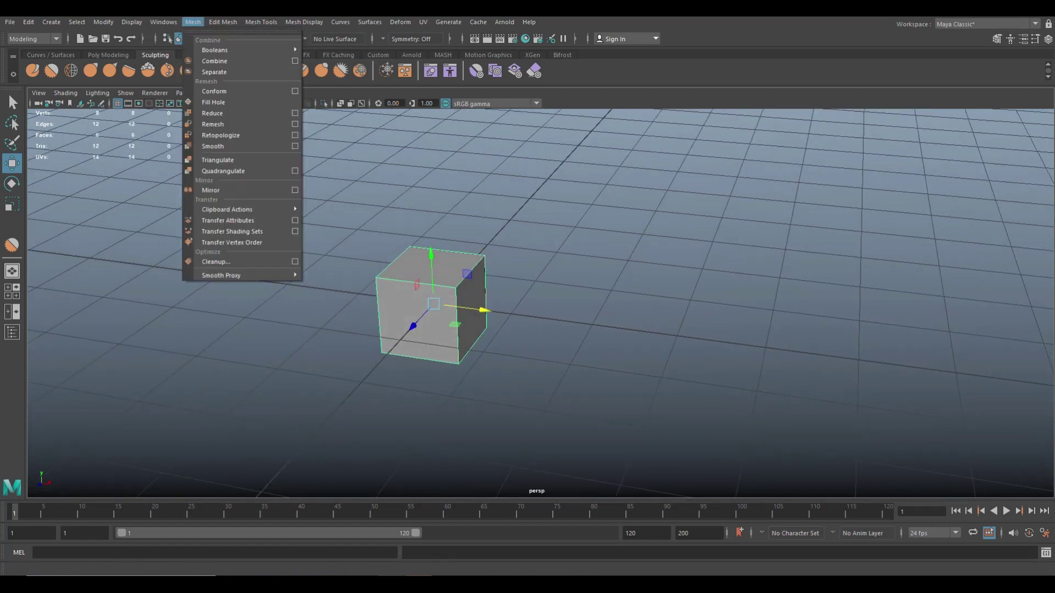
pyautogui.click(249, 147)
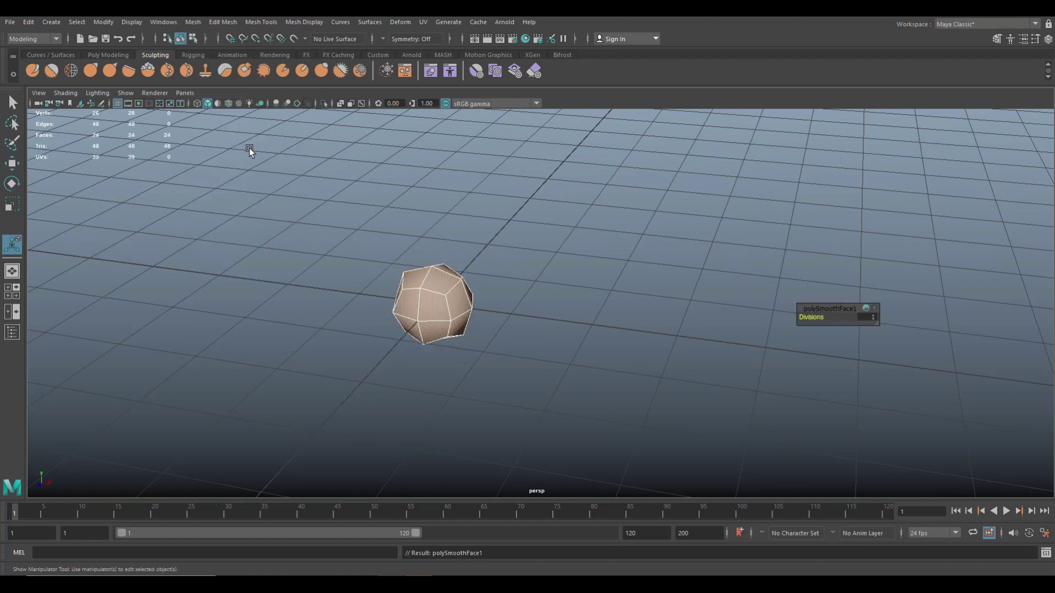
# Set the Smooth operation's divisions to 5 on the cube.
pyautogui.keyDown('alt'); pyautogui.moveTo(501, 315); pyautogui.dragTo(534, 333); pyautogui.keyUp('alt')
pyautogui.keyDown('alt'); pyautogui.moveTo(484, 361); pyautogui.dragTo(539, 403); pyautogui.keyUp('alt')
pyautogui.scroll(3, 540, 409)
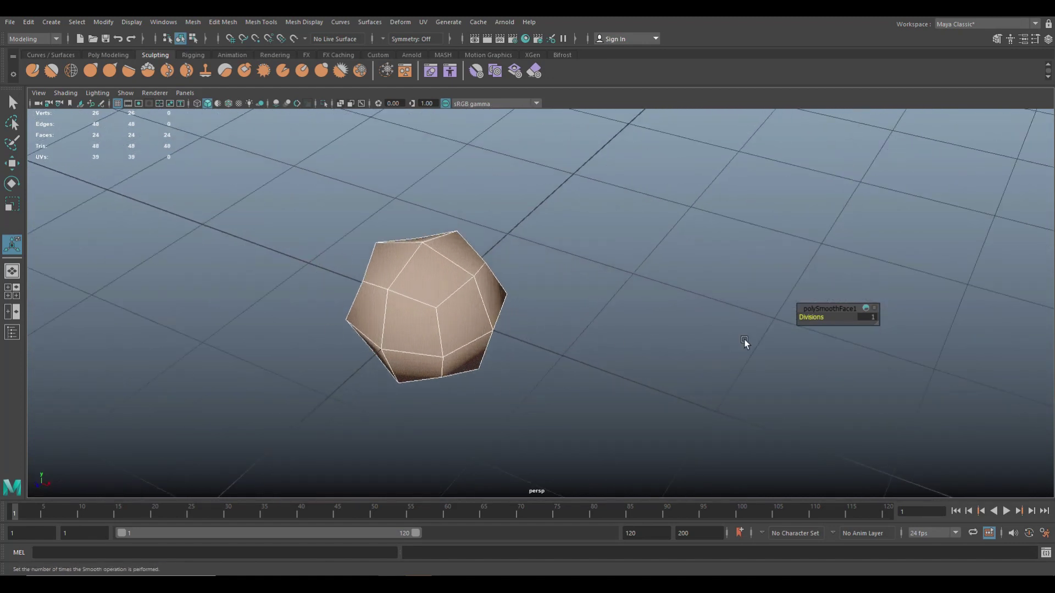
pyautogui.moveTo(825, 312); pyautogui.dragTo(670, 262)
pyautogui.click(714, 267)
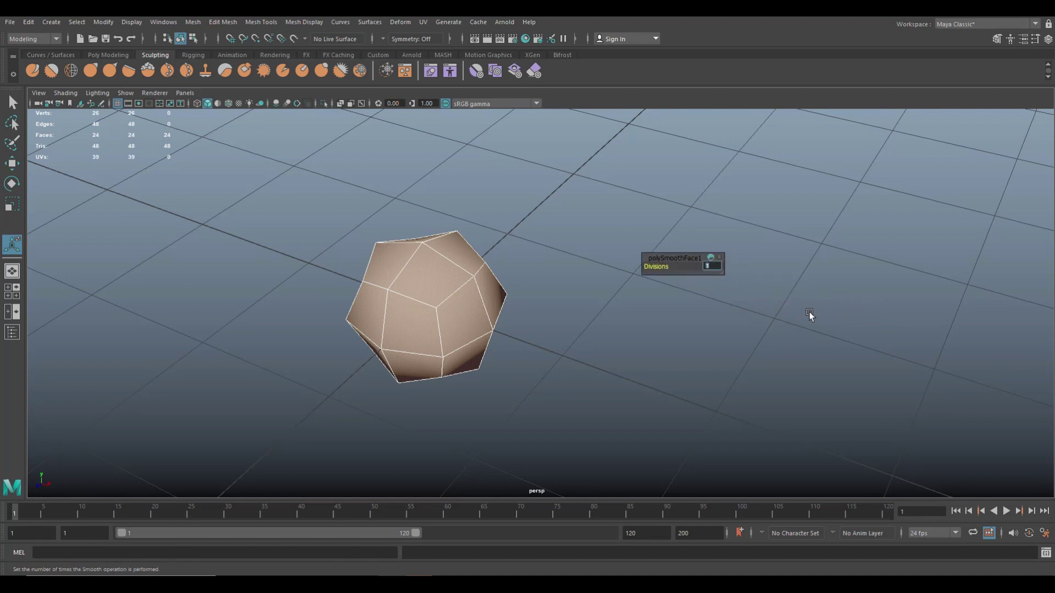
pyautogui.write('5')
pyautogui.press('Return')
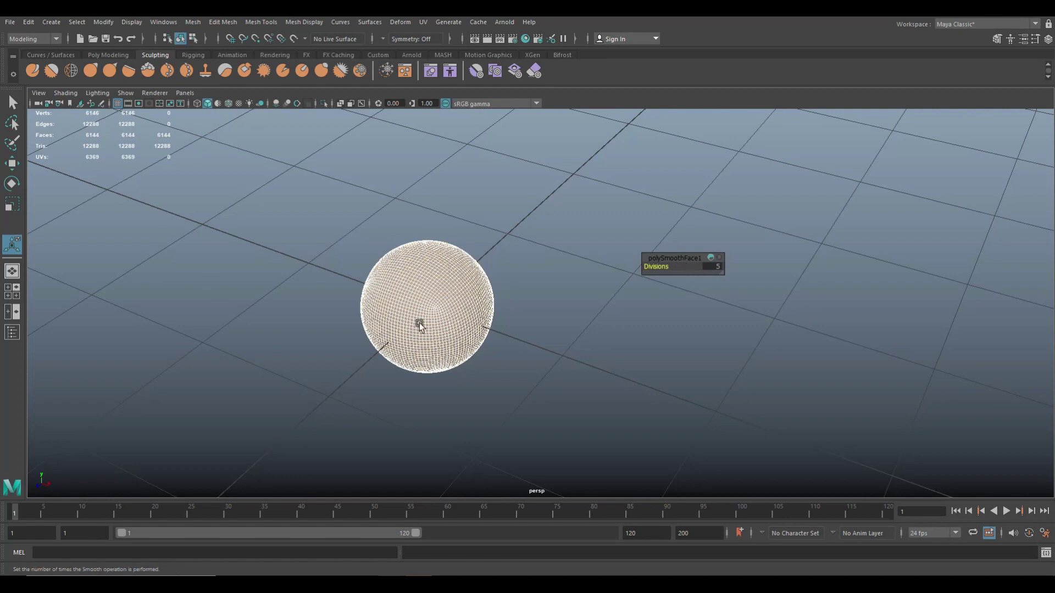
# Examine the density and evenness of the smoothed cube's mesh from several angles and distances.
pyautogui.keyDown('alt'); pyautogui.moveTo(437, 405); pyautogui.dragTo(419, 379); pyautogui.keyUp('alt')
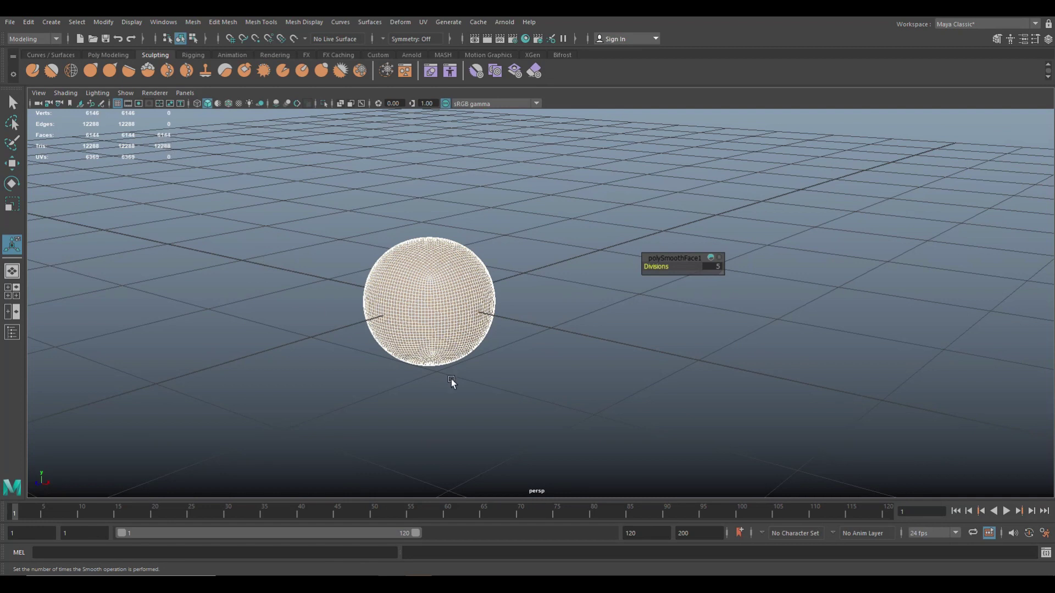
pyautogui.scroll(2, 508, 377)
pyautogui.keyDown('alt'); pyautogui.moveTo(292, 375); pyautogui.dragTo(375, 384, button='middle'); pyautogui.keyUp('alt')
pyautogui.scroll(-1, 348, 387)
pyautogui.scroll(2, 348, 387)
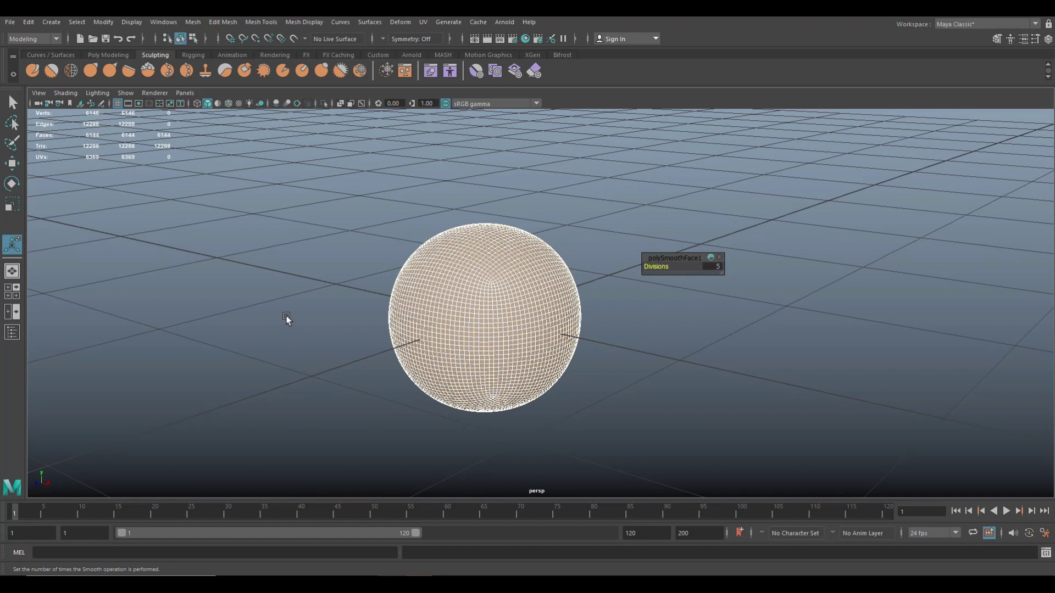
pyautogui.scroll(-1, 286, 319)
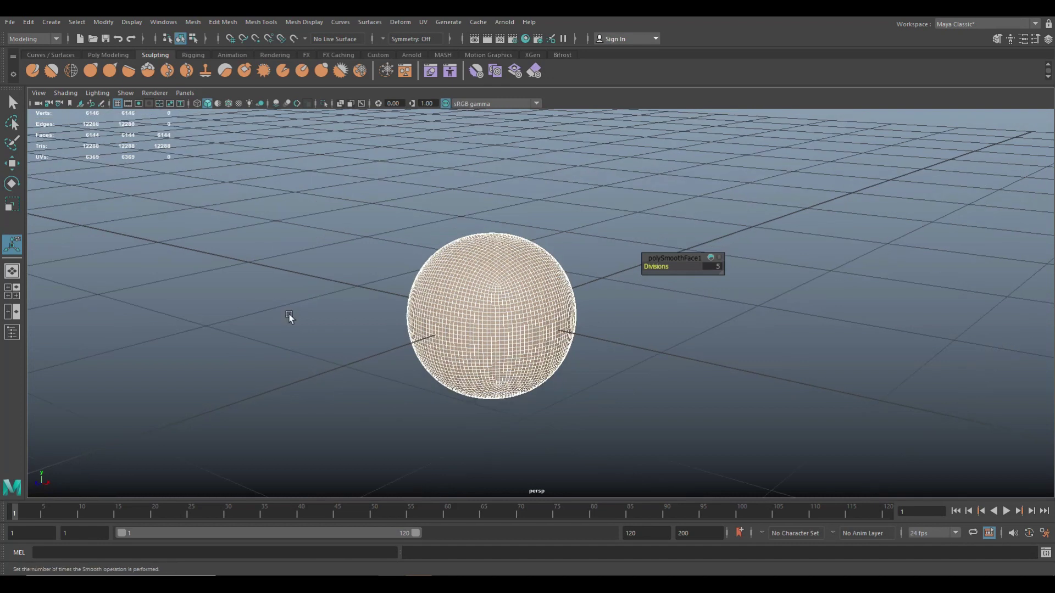
pyautogui.scroll(-2, 290, 313)
pyautogui.scroll(-2, 302, 318)
pyautogui.keyDown('alt'); pyautogui.moveTo(325, 327); pyautogui.dragTo(405, 362); pyautogui.keyUp('alt')
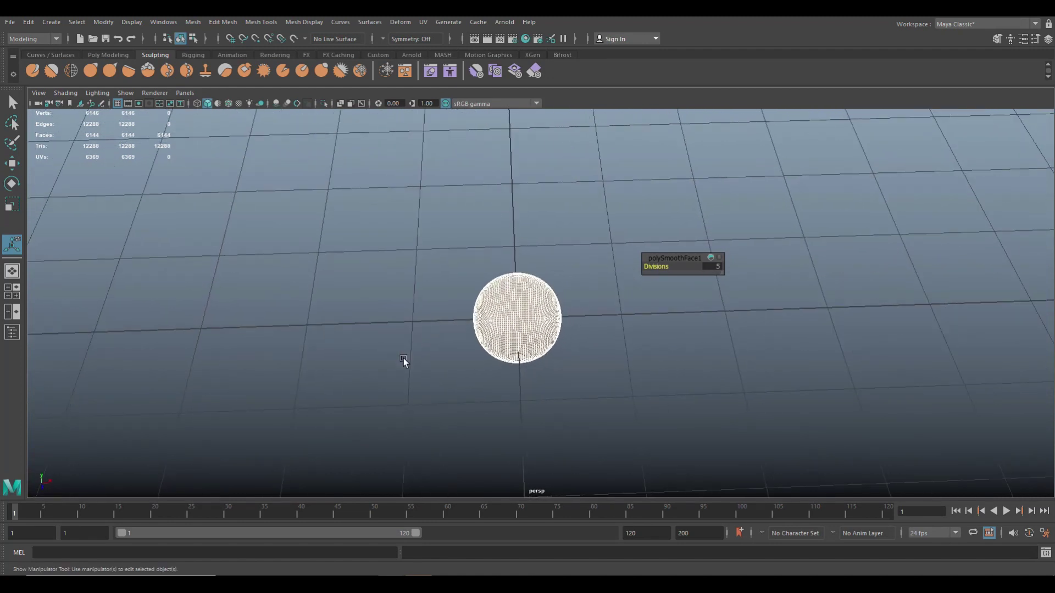
pyautogui.keyDown('alt'); pyautogui.moveTo(405, 362); pyautogui.dragTo(288, 344, button='middle'); pyautogui.keyUp('alt')
pyautogui.keyDown('alt'); pyautogui.moveTo(288, 343); pyautogui.dragTo(386, 361); pyautogui.keyUp('alt')
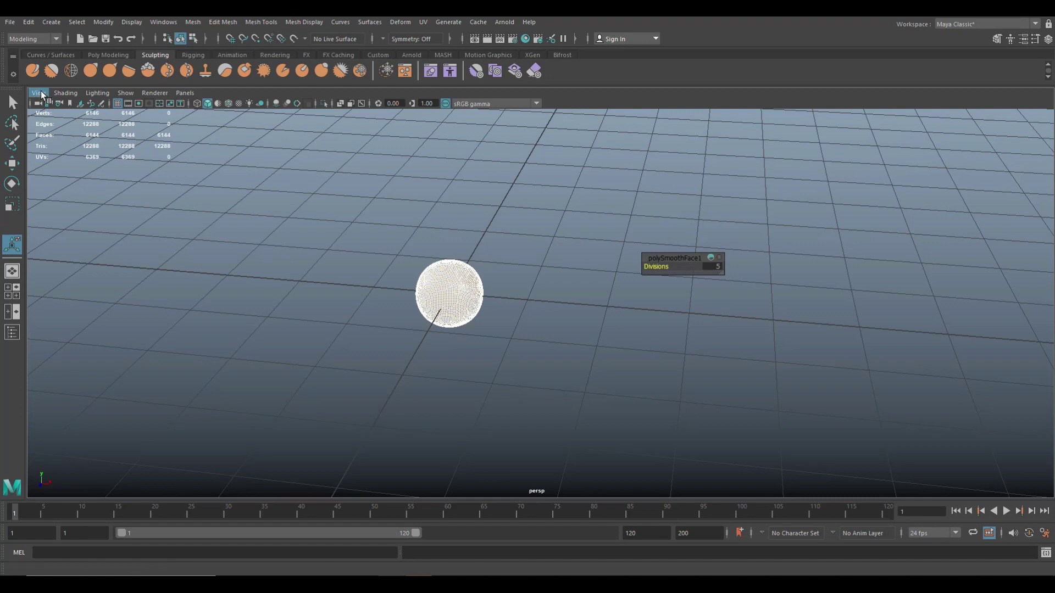
# Activate the Sculpt Tool brush on the smoothed cube and bring the mesh in close for sculpting.
pyautogui.click(33, 71)
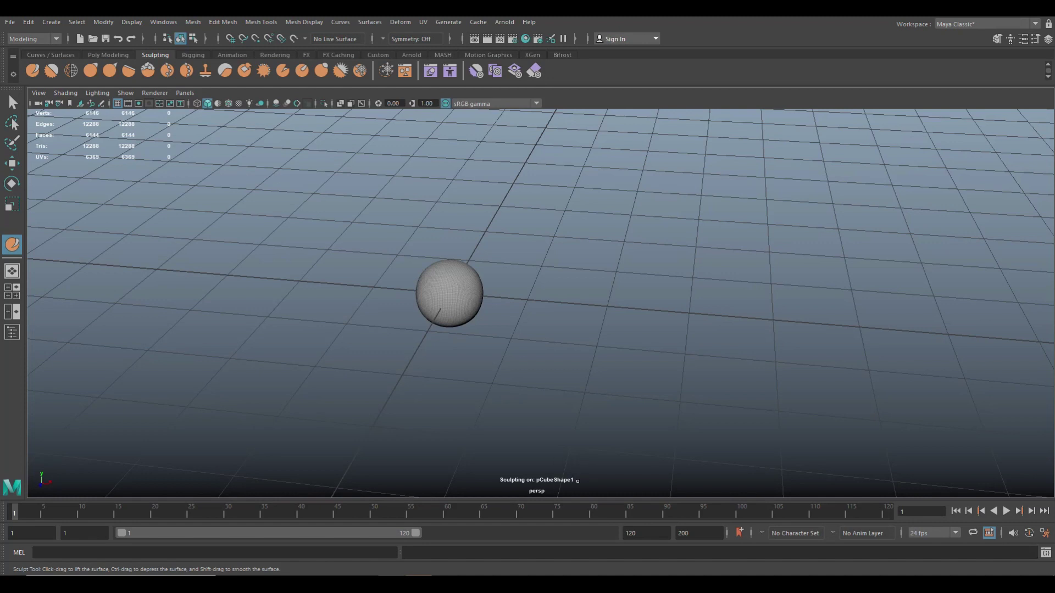
pyautogui.scroll(6, 482, 358)
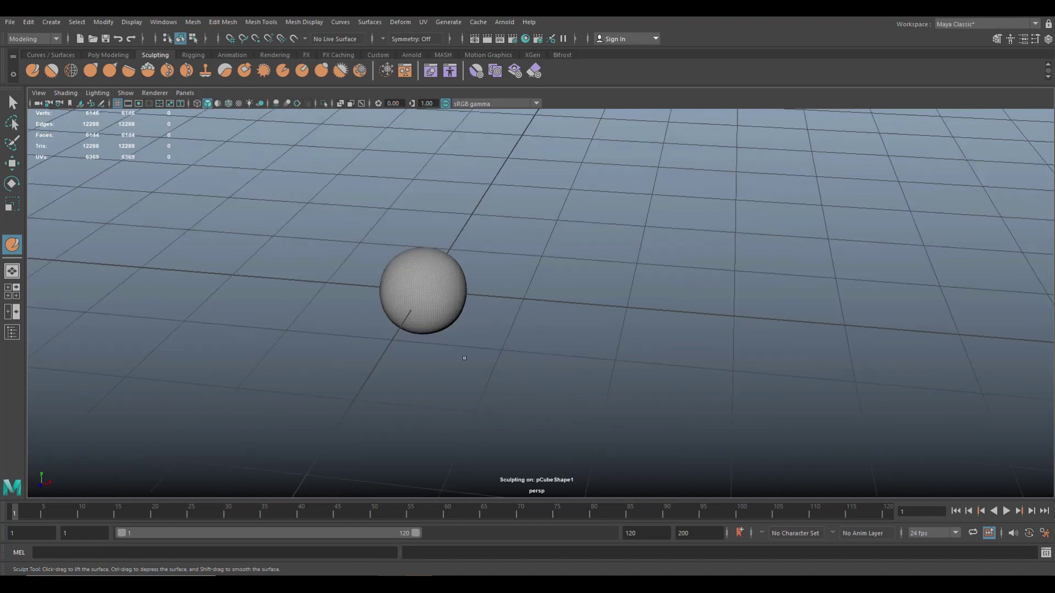
pyautogui.keyDown('alt'); pyautogui.moveTo(459, 332); pyautogui.dragTo(614, 363, button='middle'); pyautogui.keyUp('alt')
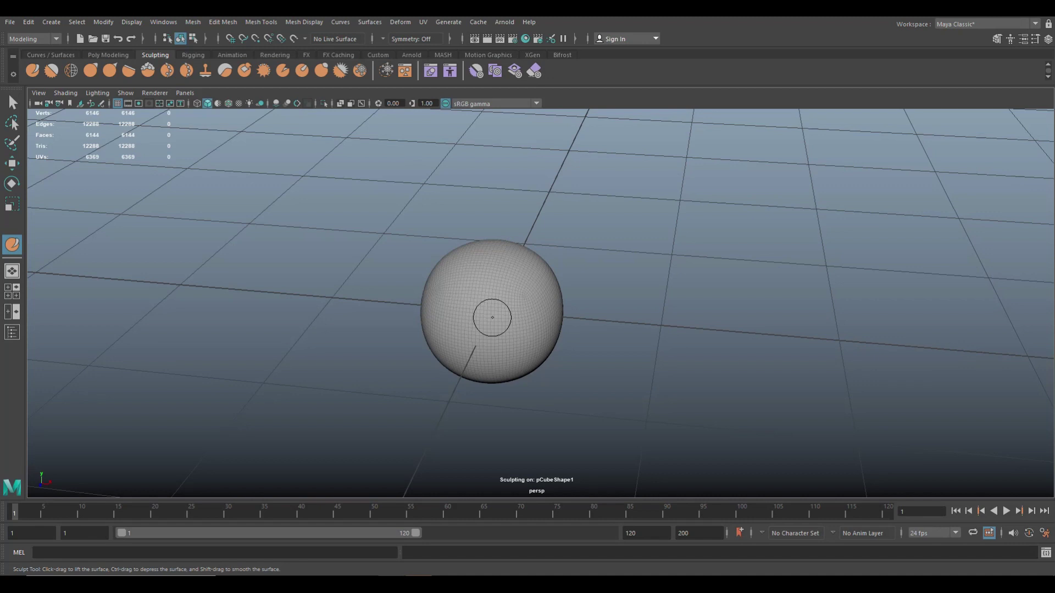
pyautogui.scroll(-3, 500, 346)
pyautogui.scroll(5, 478, 366)
pyautogui.scroll(3, 496, 349)
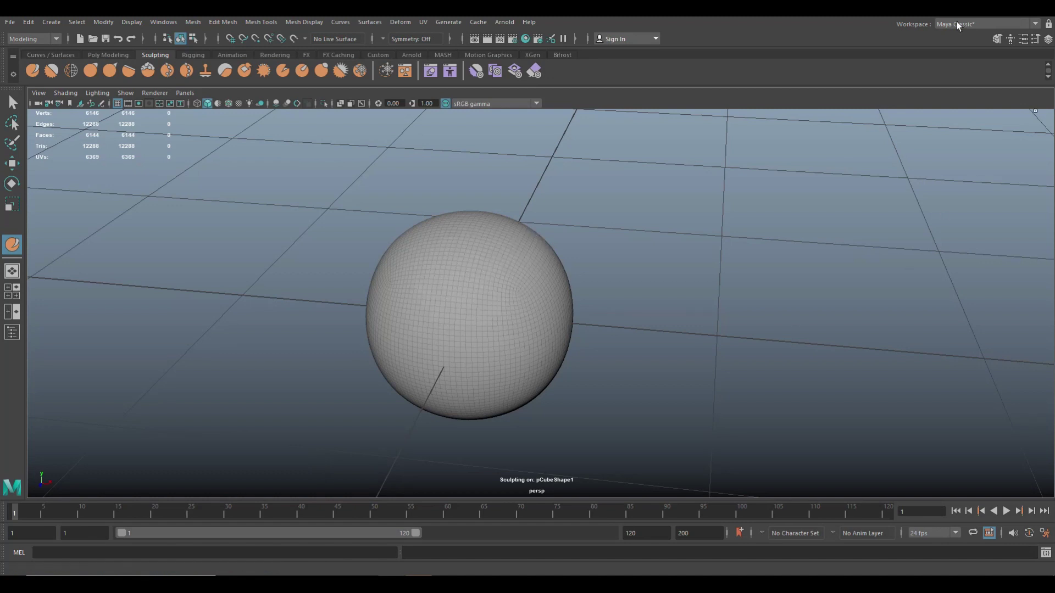
# Open the Sculpt Tool's settings and set the brush size to 0.3.
pyautogui.click(1036, 40)
pyautogui.moveTo(808, 48); pyautogui.dragTo(788, 48)
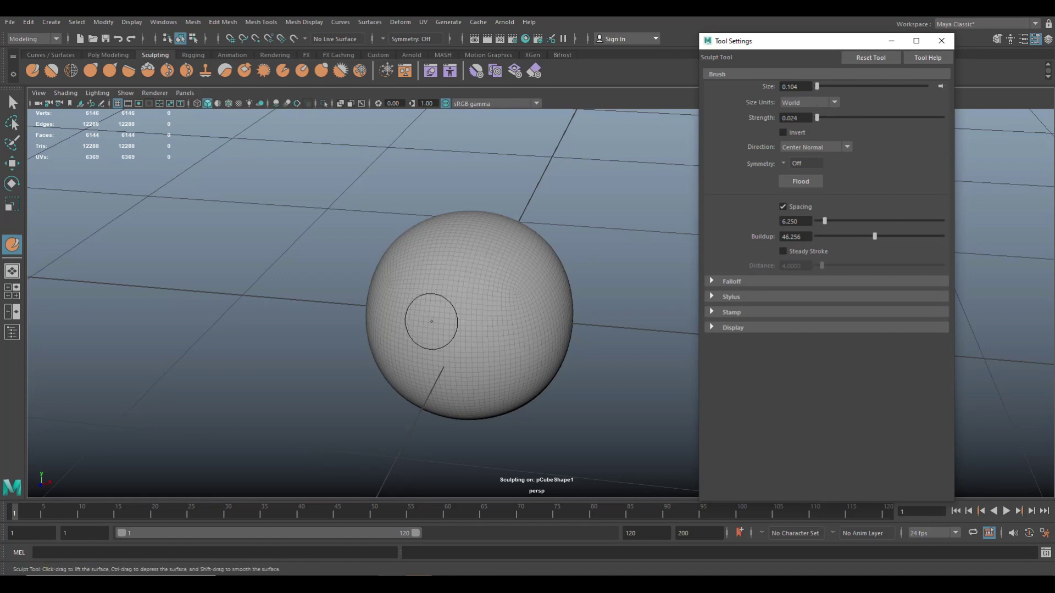
pyautogui.doubleClick(806, 87)
pyautogui.write('0.3')
pyautogui.press('Return')
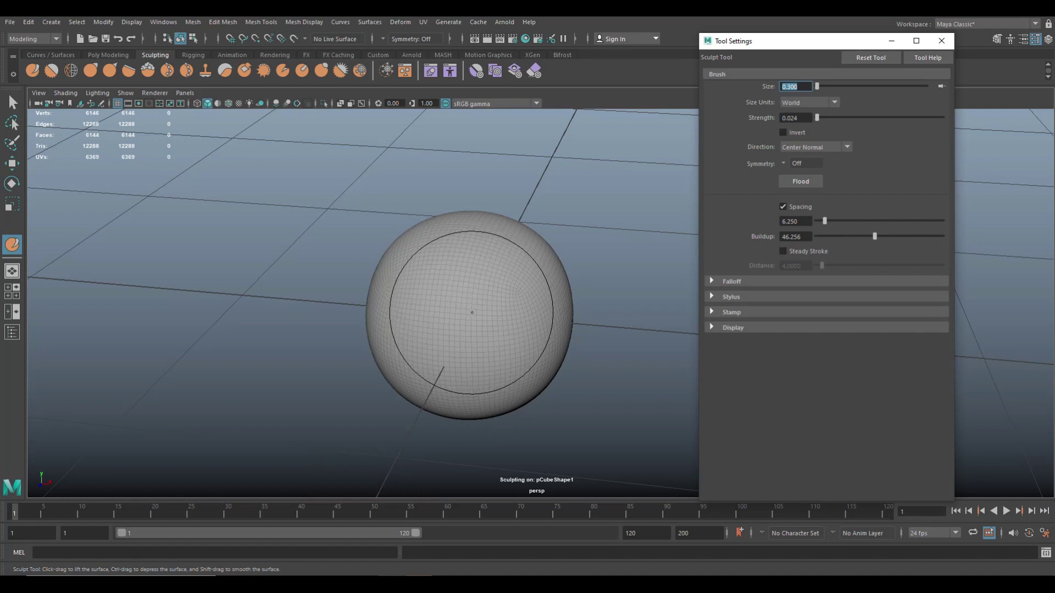
# Reduce the sculpting brush size to about 0.089 on the smoothed ball.
pyautogui.click(472, 313)
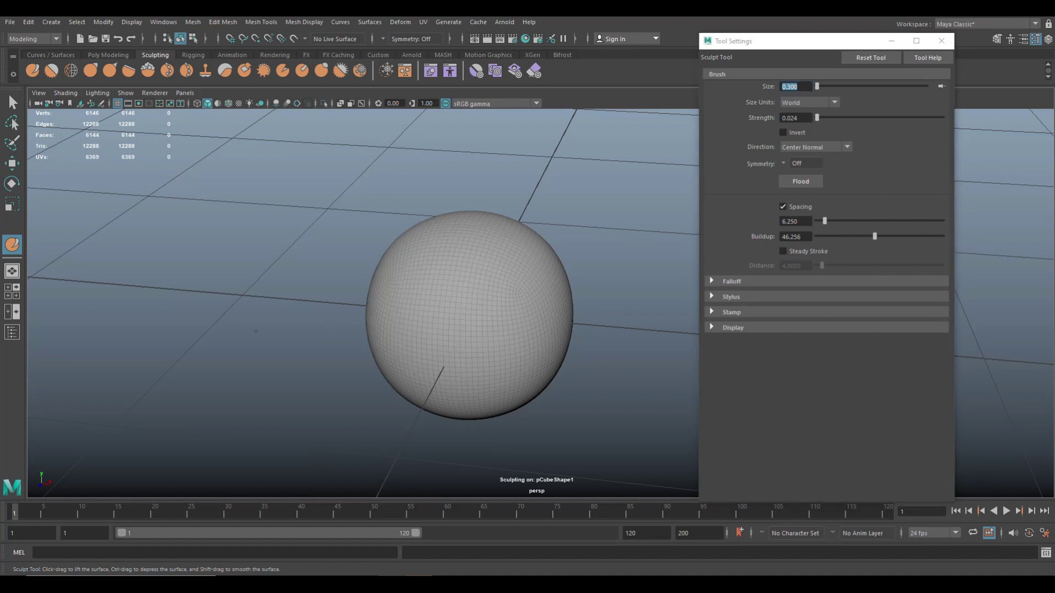
pyautogui.scroll(-3, 491, 314)
pyautogui.moveTo(490, 314); pyautogui.dragTo(486, 316)
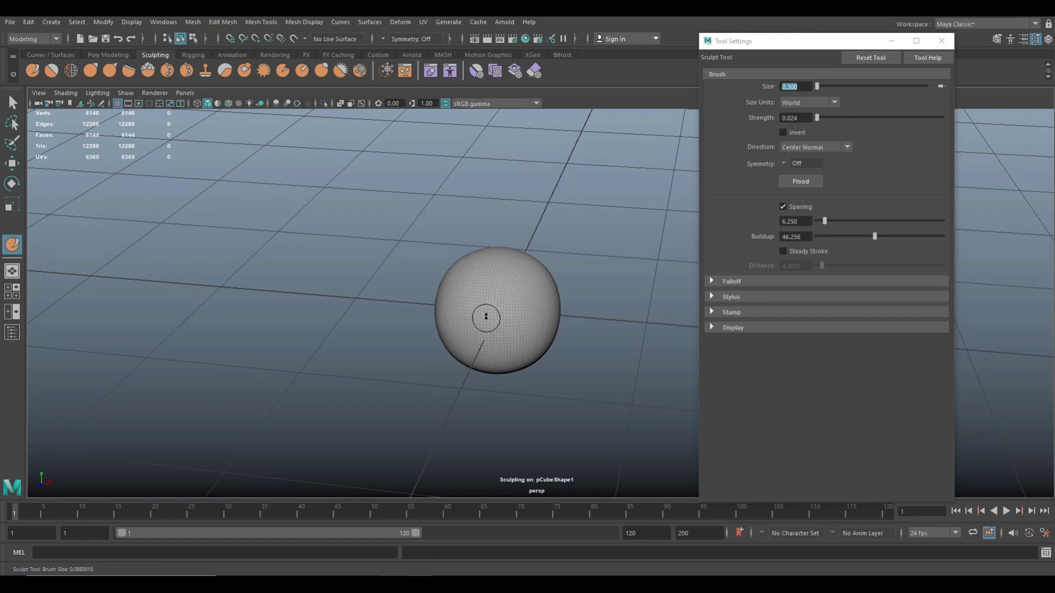
pyautogui.scroll(5, 484, 330)
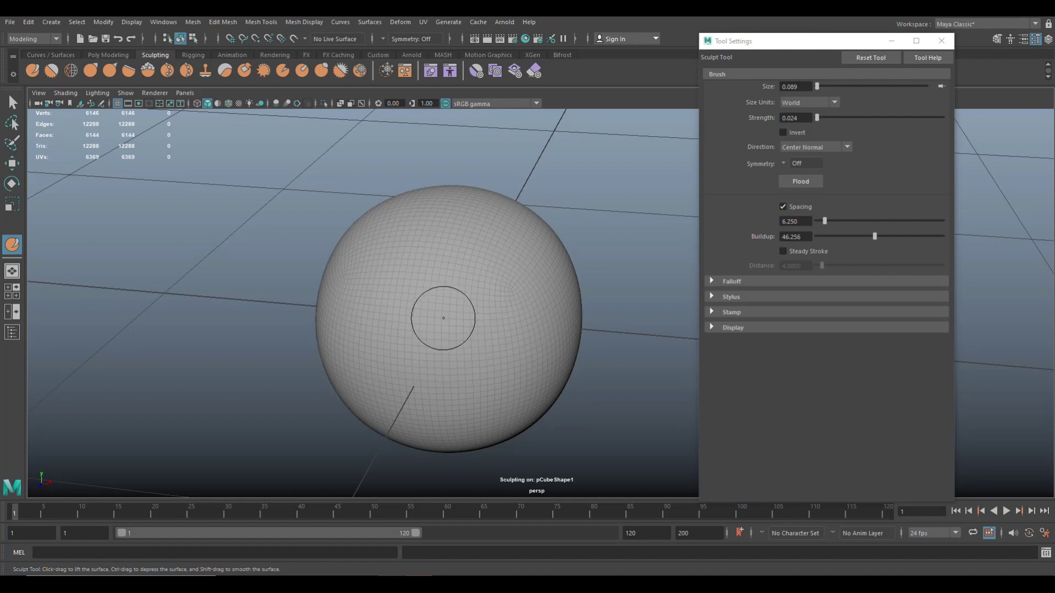
# Raise the brush strength to about 0.119 and sculpt a curved ridge across the front of the ball.
pyautogui.press('m')
pyautogui.moveTo(445, 317)
pyautogui.mouseDown()
pyautogui.moveTo(445, 256)
pyautogui.moveTo(445, 303)
pyautogui.moveTo(445, 274)
pyautogui.mouseUp()
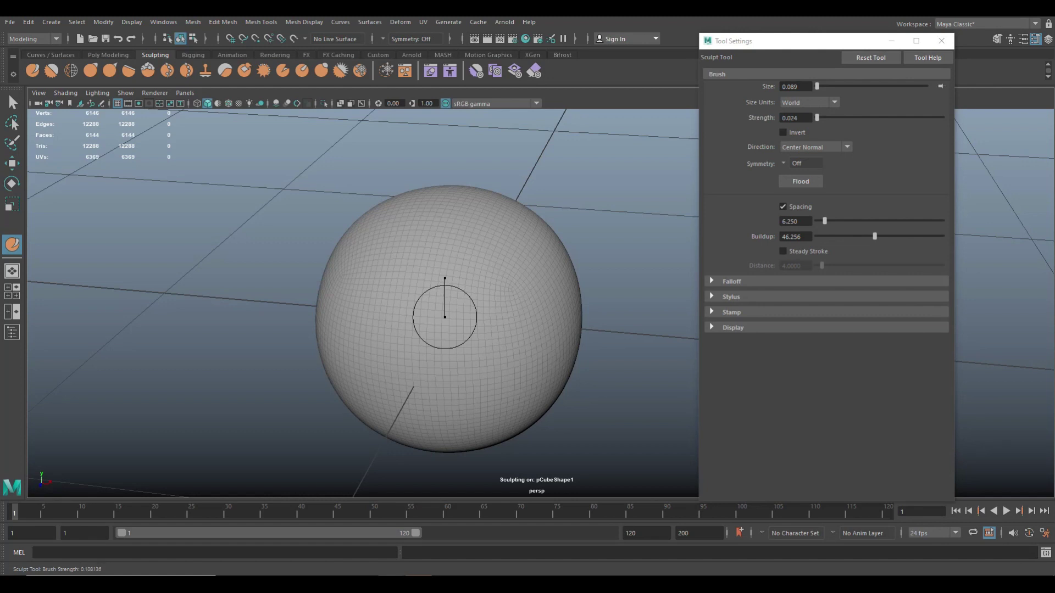
pyautogui.moveTo(445, 312)
pyautogui.mouseDown()
pyautogui.moveTo(445, 268)
pyautogui.moveTo(469, 321)
pyautogui.moveTo(505, 327)
pyautogui.moveTo(429, 309)
pyautogui.moveTo(418, 296)
pyautogui.moveTo(522, 338)
pyautogui.mouseUp()
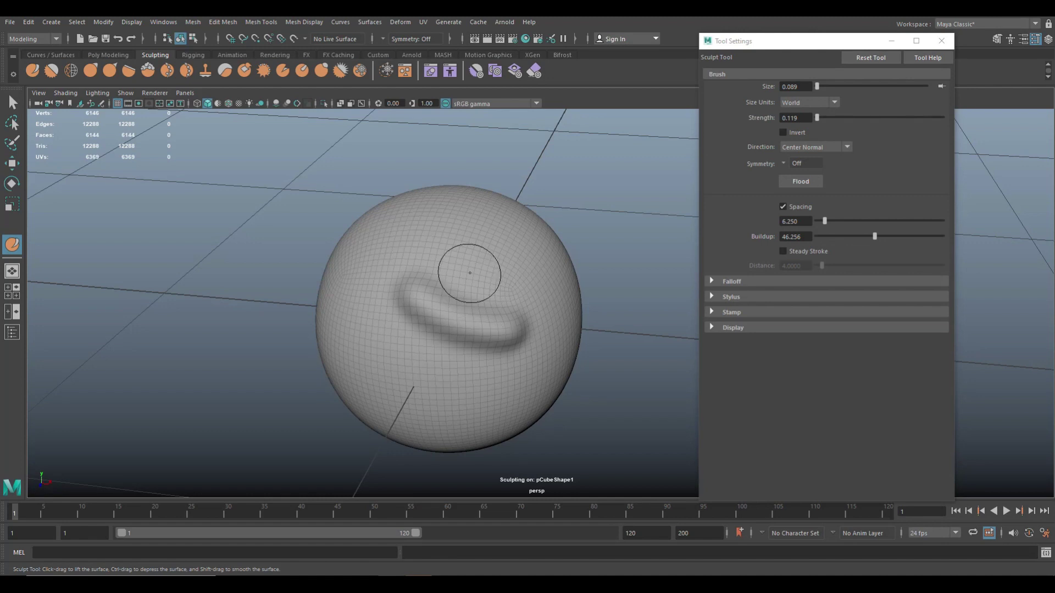
# Lower the brush strength to about 0.017 and sculpt a faint stroke above the curved ridge.
pyautogui.moveTo(474, 251); pyautogui.dragTo(474, 209)
pyautogui.moveTo(474, 249); pyautogui.dragTo(473, 249)
pyautogui.moveTo(612, 406)
pyautogui.keyDown('alt'); pyautogui.mouseDown()
pyautogui.moveTo(516, 369)
pyautogui.moveTo(508, 384)
pyautogui.moveTo(610, 385)
pyautogui.mouseUp(); pyautogui.keyUp('alt')
pyautogui.keyDown('alt'); pyautogui.moveTo(621, 391); pyautogui.dragTo(583, 395); pyautogui.keyUp('alt')
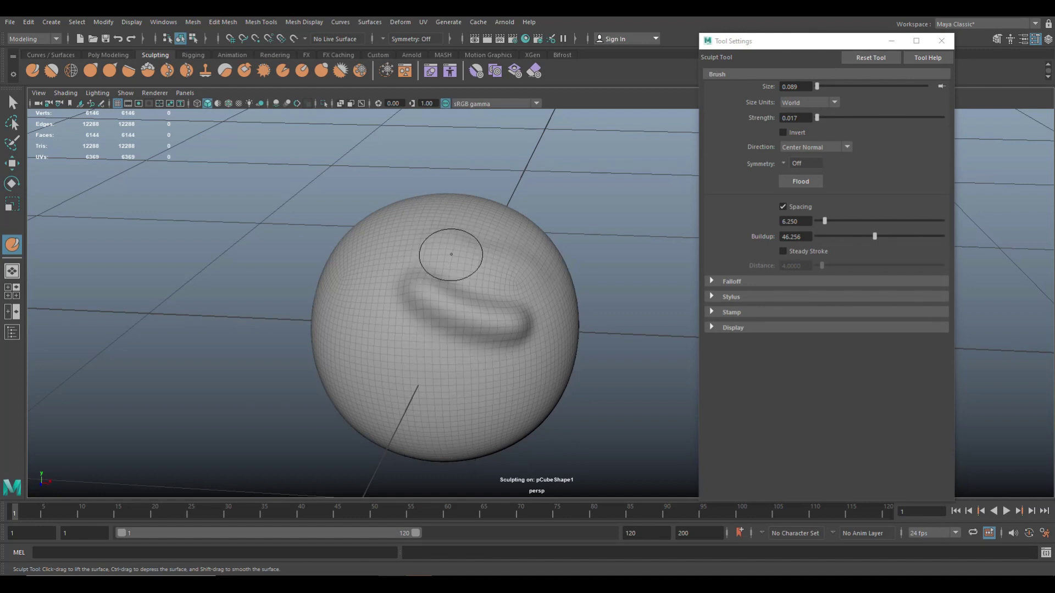
# Set the brush strength to about 0.064 and sculpt the area beneath the first ridge into a second ridge, undoing the stray bump.
pyautogui.moveTo(448, 246); pyautogui.dragTo(449, 246)
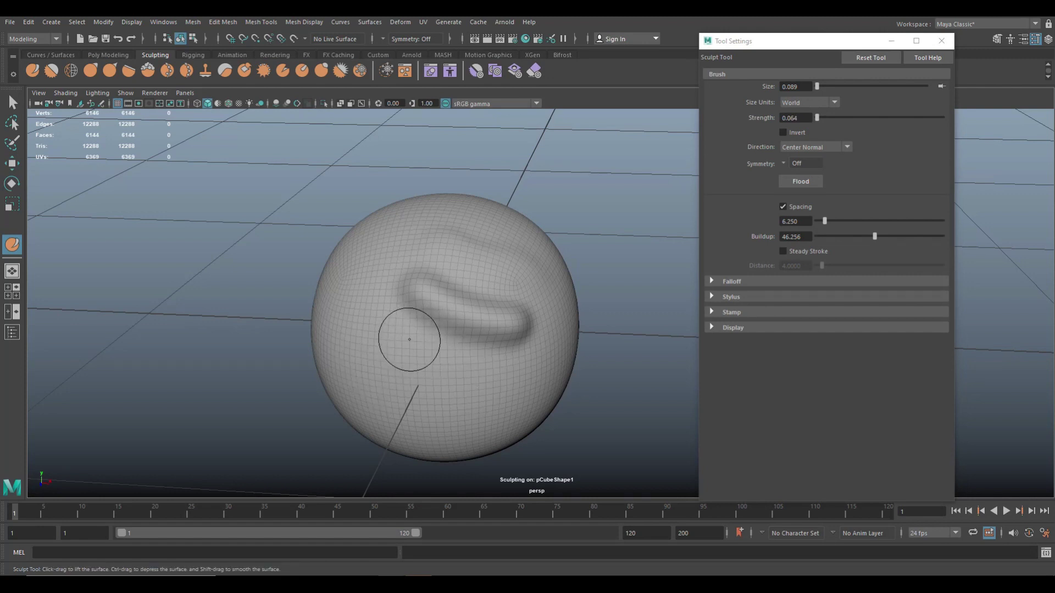
pyautogui.moveTo(405, 317)
pyautogui.mouseDown()
pyautogui.moveTo(511, 338)
pyautogui.moveTo(490, 350)
pyautogui.mouseUp()
pyautogui.moveTo(404, 310)
pyautogui.mouseDown()
pyautogui.moveTo(505, 338)
pyautogui.moveTo(489, 347)
pyautogui.mouseUp()
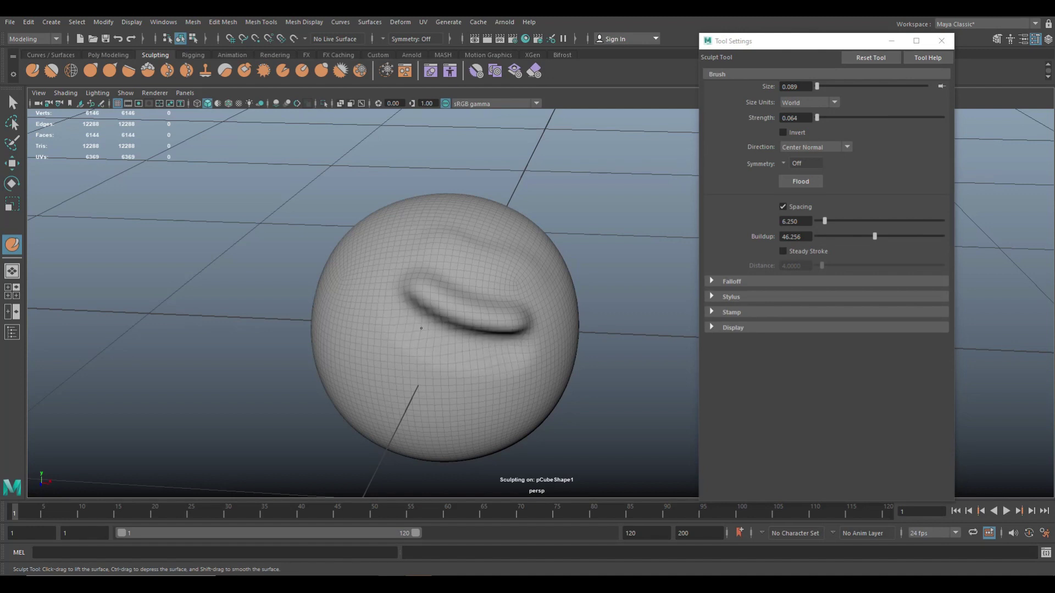
pyautogui.moveTo(390, 340)
pyautogui.mouseDown()
pyautogui.moveTo(451, 366)
pyautogui.moveTo(441, 361)
pyautogui.mouseUp()
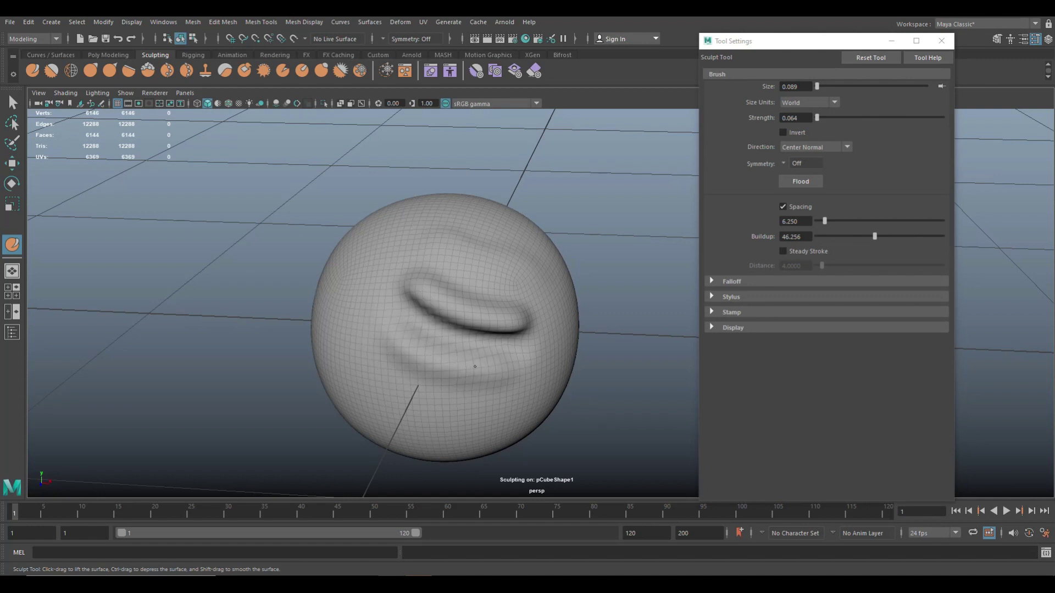
pyautogui.moveTo(393, 373)
pyautogui.mouseDown()
pyautogui.moveTo(472, 384)
pyautogui.moveTo(436, 385)
pyautogui.moveTo(385, 352)
pyautogui.moveTo(497, 379)
pyautogui.moveTo(409, 374)
pyautogui.moveTo(387, 356)
pyautogui.mouseUp()
pyautogui.moveTo(569, 428); pyautogui.dragTo(516, 399)
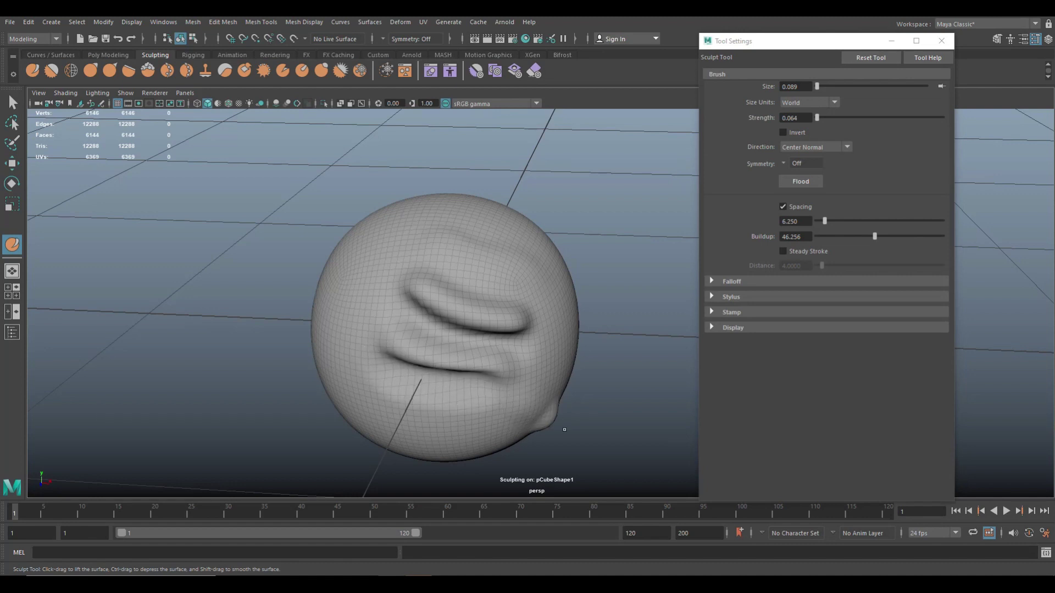
pyautogui.hotkey('ctrl', 'z')
# Smooth away the lower ridge and soften the upper ridge on the ball with repeated smoothing strokes.
pyautogui.moveTo(599, 430)
pyautogui.keyDown('alt'); pyautogui.mouseDown()
pyautogui.moveTo(516, 394)
pyautogui.moveTo(520, 413)
pyautogui.moveTo(567, 428)
pyautogui.moveTo(513, 423)
pyautogui.moveTo(529, 407)
pyautogui.moveTo(558, 410)
pyautogui.moveTo(570, 386)
pyautogui.moveTo(591, 415)
pyautogui.moveTo(549, 420)
pyautogui.mouseUp(); pyautogui.keyUp('alt')
pyautogui.scroll(2, 526, 381)
pyautogui.scroll(2, 527, 382)
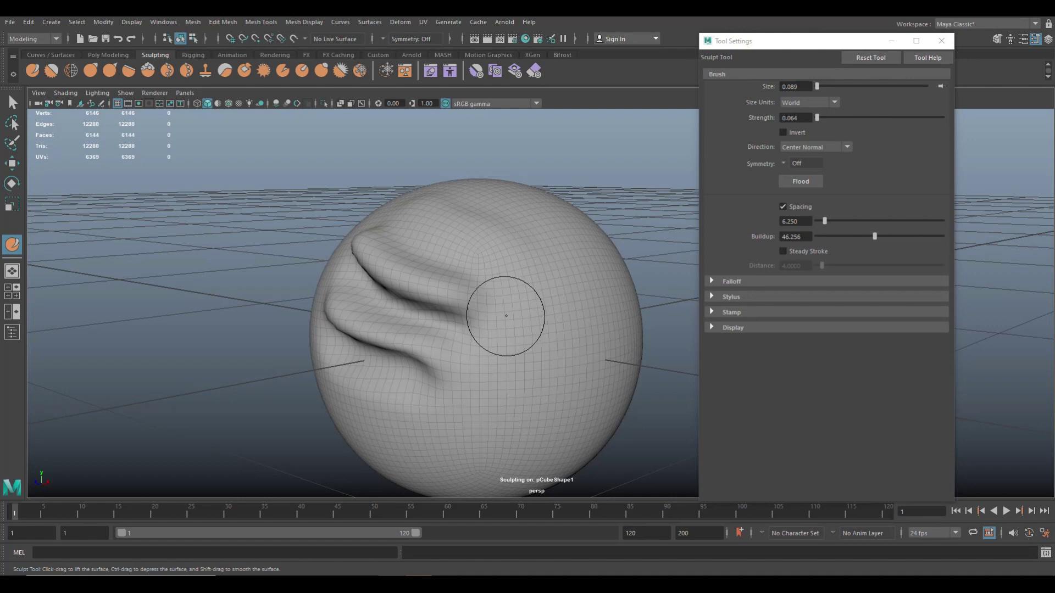
pyautogui.moveTo(423, 374)
pyautogui.keyDown('shift'); pyautogui.mouseDown()
pyautogui.moveTo(352, 346)
pyautogui.moveTo(372, 368)
pyautogui.moveTo(328, 338)
pyautogui.moveTo(322, 307)
pyautogui.mouseUp(); pyautogui.keyUp('shift')
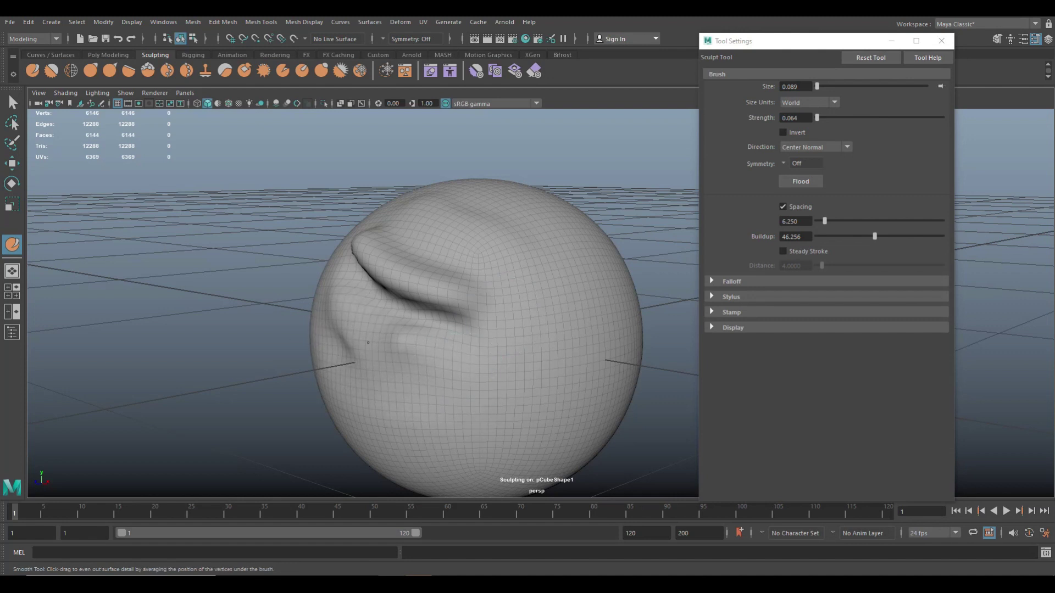
pyautogui.keyDown('shift'); pyautogui.moveTo(368, 343); pyautogui.dragTo(334, 318); pyautogui.keyUp('shift')
pyautogui.moveTo(390, 352)
pyautogui.keyDown('shift'); pyautogui.mouseDown()
pyautogui.moveTo(347, 339)
pyautogui.moveTo(346, 312)
pyautogui.mouseUp(); pyautogui.keyUp('shift')
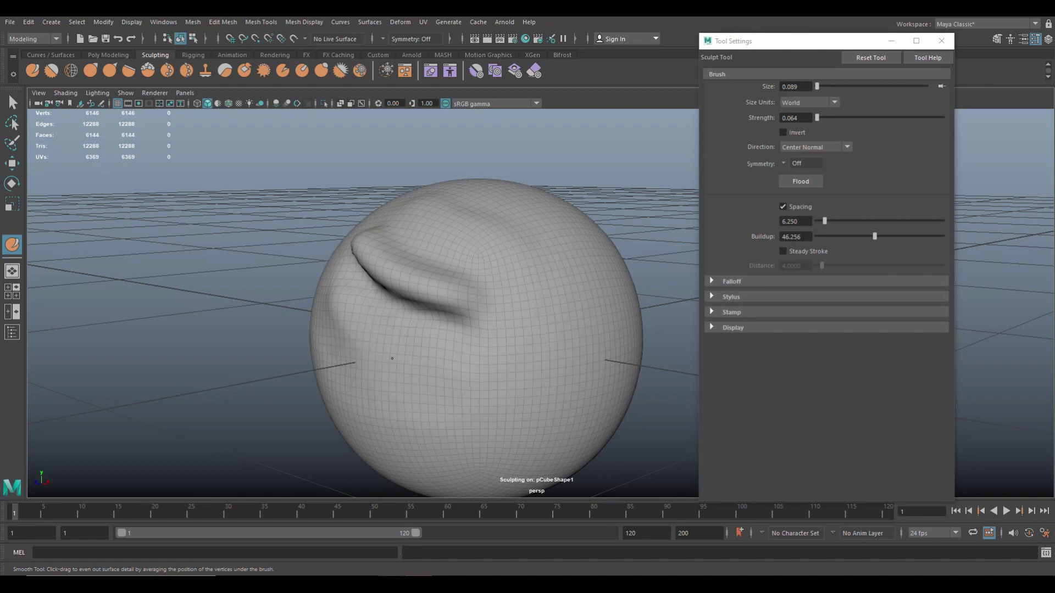
pyautogui.moveTo(467, 321)
pyautogui.keyDown('shift'); pyautogui.mouseDown()
pyautogui.moveTo(453, 337)
pyautogui.moveTo(460, 322)
pyautogui.moveTo(418, 325)
pyautogui.moveTo(418, 308)
pyautogui.moveTo(395, 302)
pyautogui.moveTo(400, 287)
pyautogui.moveTo(346, 287)
pyautogui.moveTo(407, 239)
pyautogui.moveTo(354, 249)
pyautogui.mouseUp(); pyautogui.keyUp('shift')
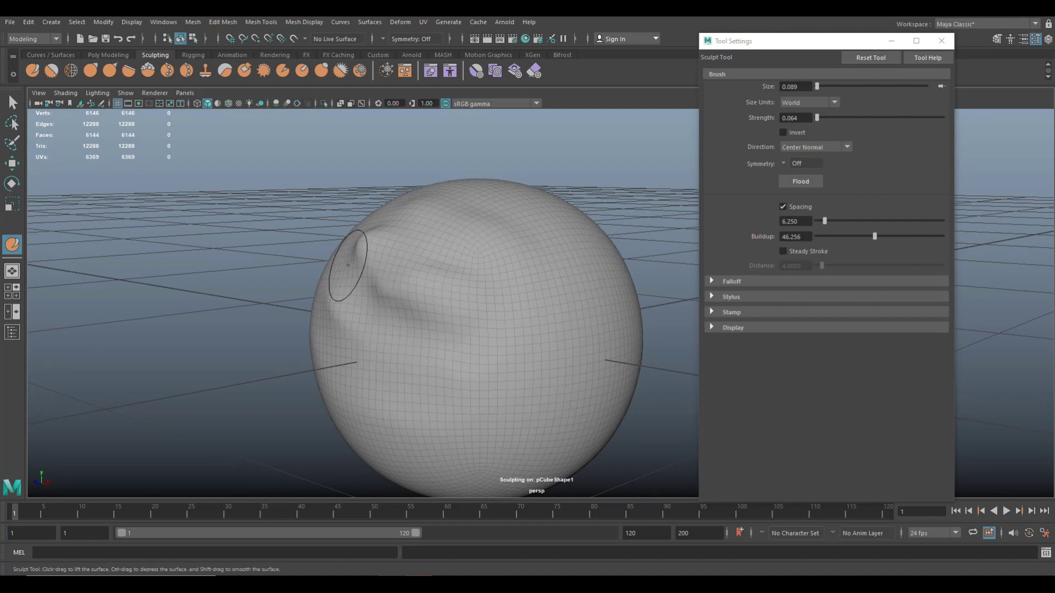
# Sculpt a short horizontal ridge on an untouched side of the ball.
pyautogui.moveTo(405, 266)
pyautogui.mouseDown()
pyautogui.moveTo(392, 309)
pyautogui.moveTo(346, 315)
pyautogui.moveTo(451, 317)
pyautogui.moveTo(314, 347)
pyautogui.moveTo(261, 344)
pyautogui.moveTo(377, 380)
pyautogui.mouseUp()
pyautogui.scroll(-5, 423, 321)
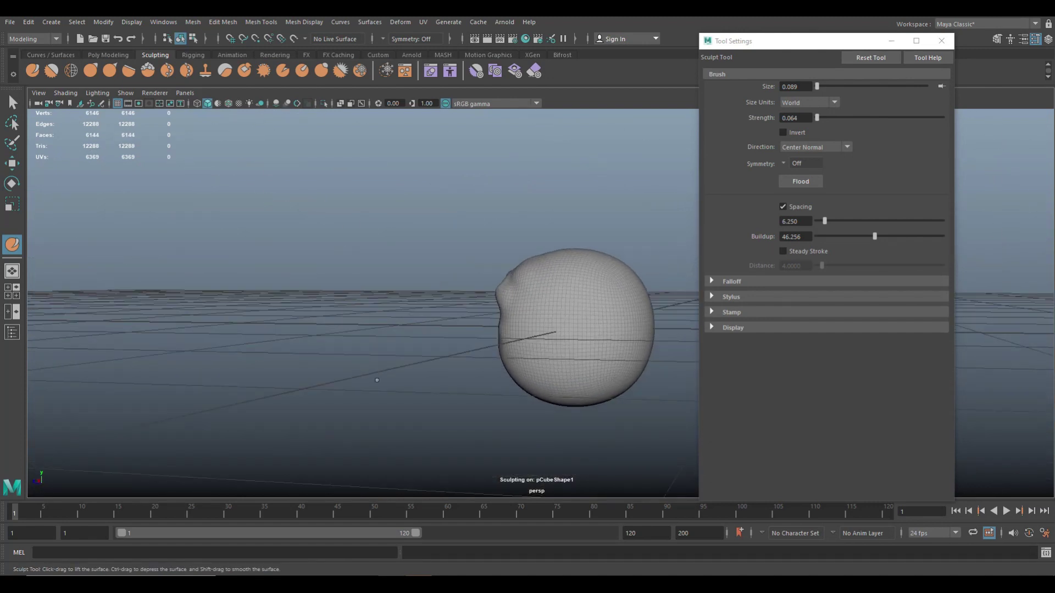
pyautogui.keyDown('alt'); pyautogui.moveTo(377, 380); pyautogui.dragTo(180, 341, button='middle'); pyautogui.keyUp('alt')
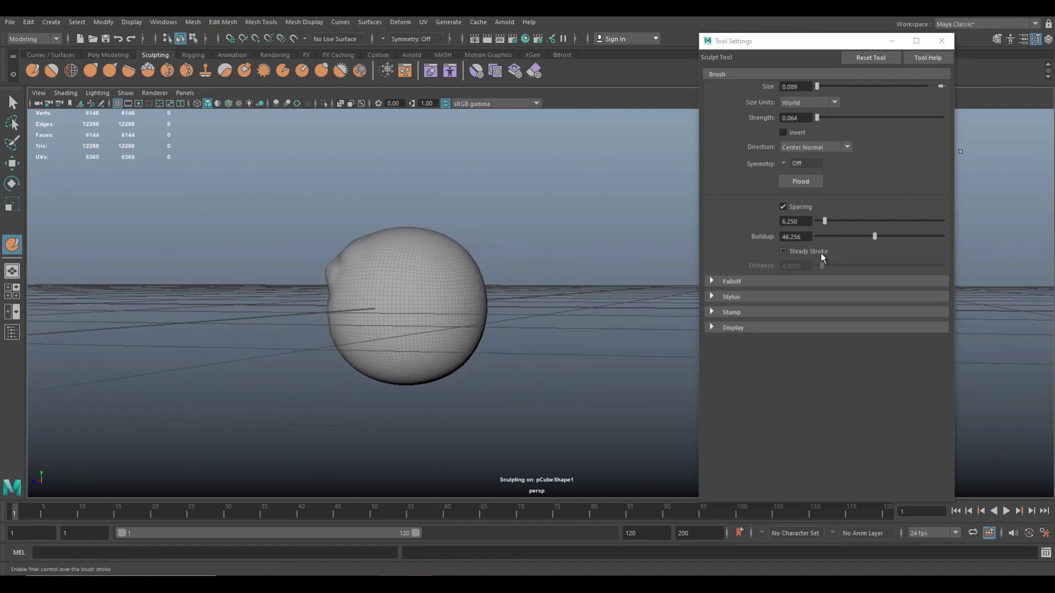
pyautogui.scroll(3, 574, 285)
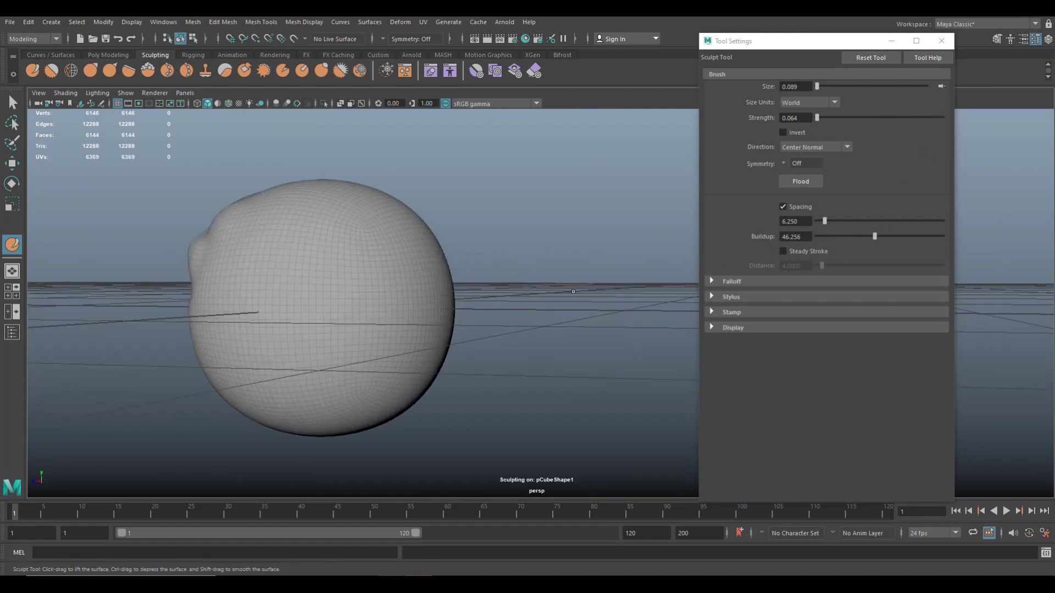
pyautogui.keyDown('alt'); pyautogui.moveTo(549, 302); pyautogui.dragTo(626, 342, button='middle'); pyautogui.keyUp('alt')
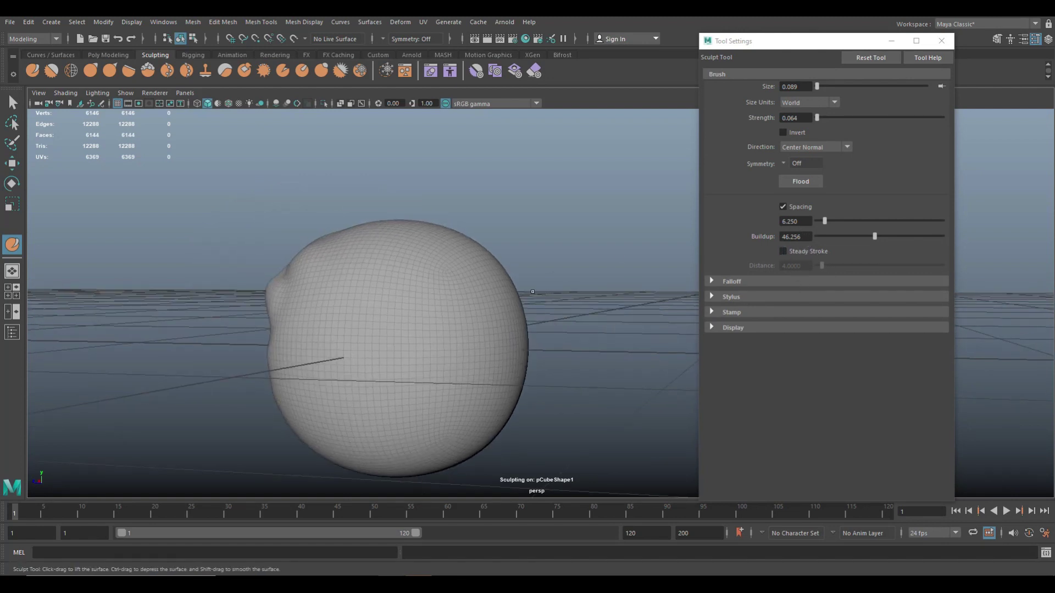
pyautogui.moveTo(495, 308)
pyautogui.mouseDown()
pyautogui.moveTo(441, 323)
pyautogui.moveTo(473, 317)
pyautogui.mouseUp()
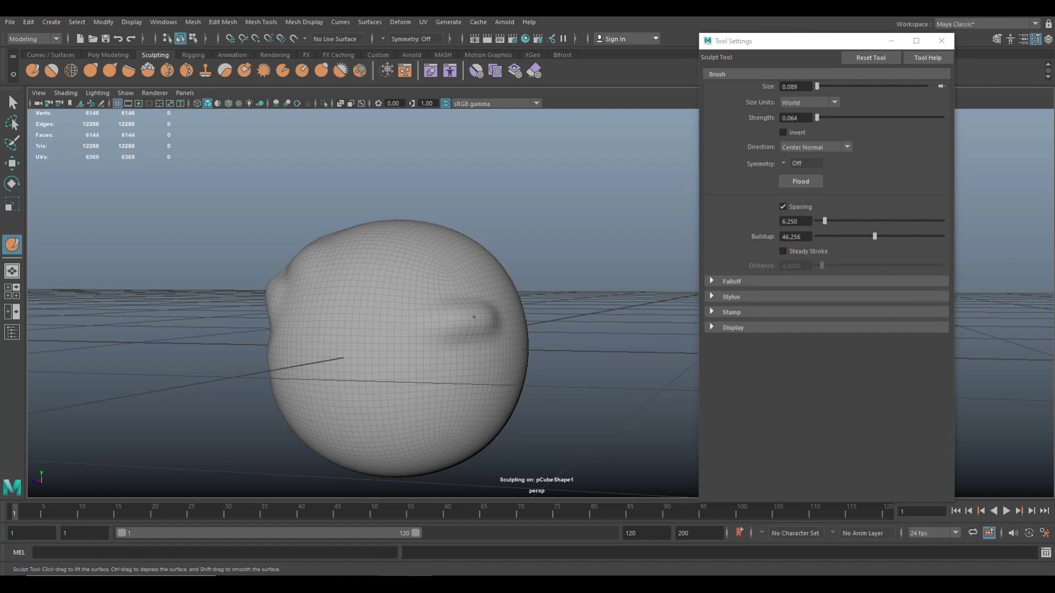
# Set the brush Buildup to 80 and sculpt a second ridge just above the horizontal one.
pyautogui.doubleClick(806, 235)
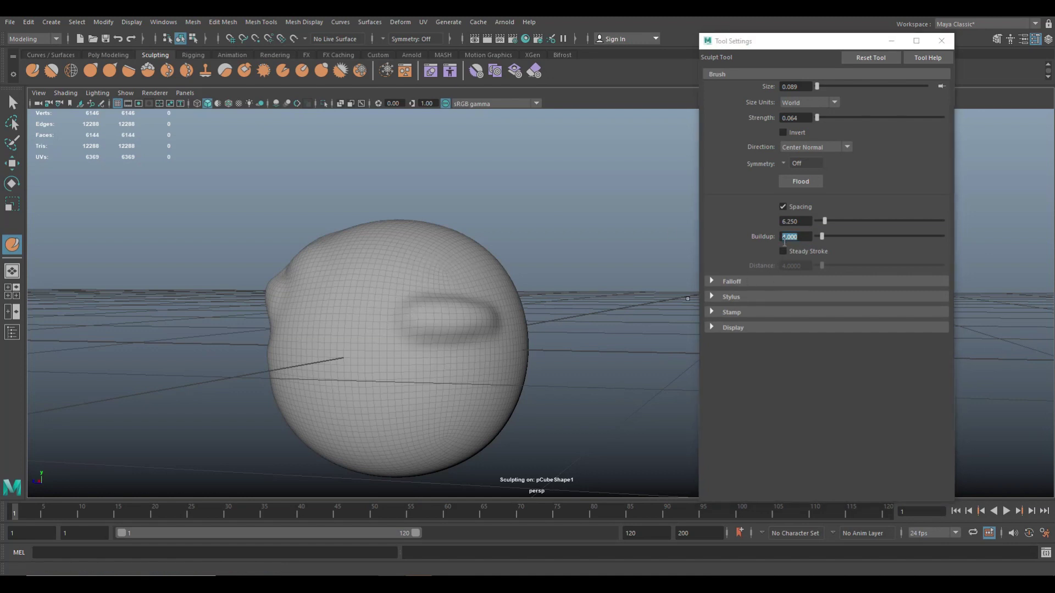
pyautogui.write('80')
pyautogui.press('Return')
pyautogui.moveTo(401, 278)
pyautogui.mouseDown()
pyautogui.moveTo(484, 277)
pyautogui.moveTo(445, 273)
pyautogui.mouseUp()
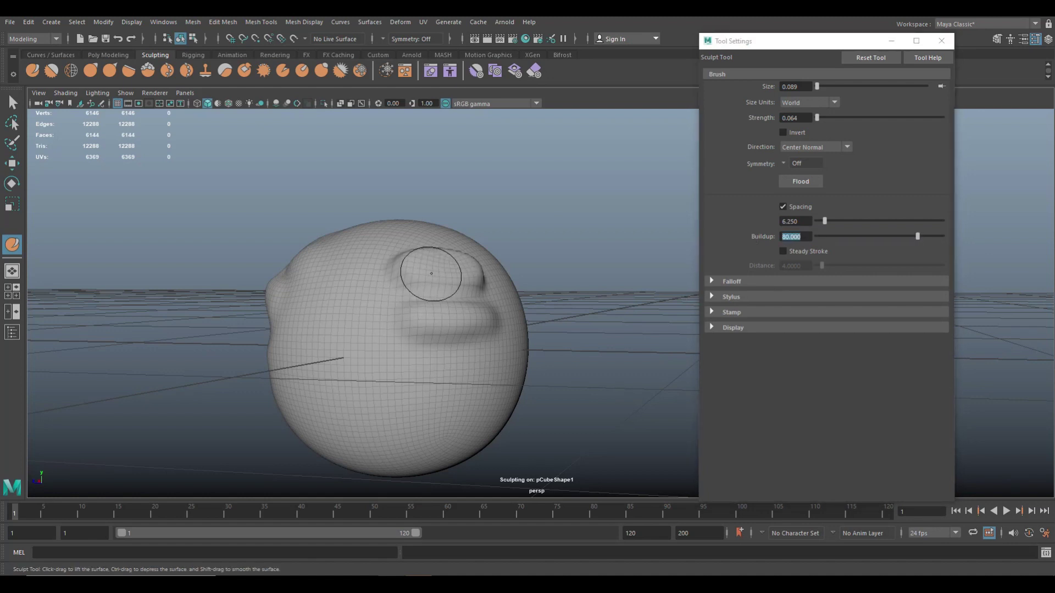
# Sculpt three diagonal strokes below the two ridges with Buildup at 41.41 and Steady Stroke enabled only for these strokes.
pyautogui.moveTo(917, 236); pyautogui.dragTo(868, 241)
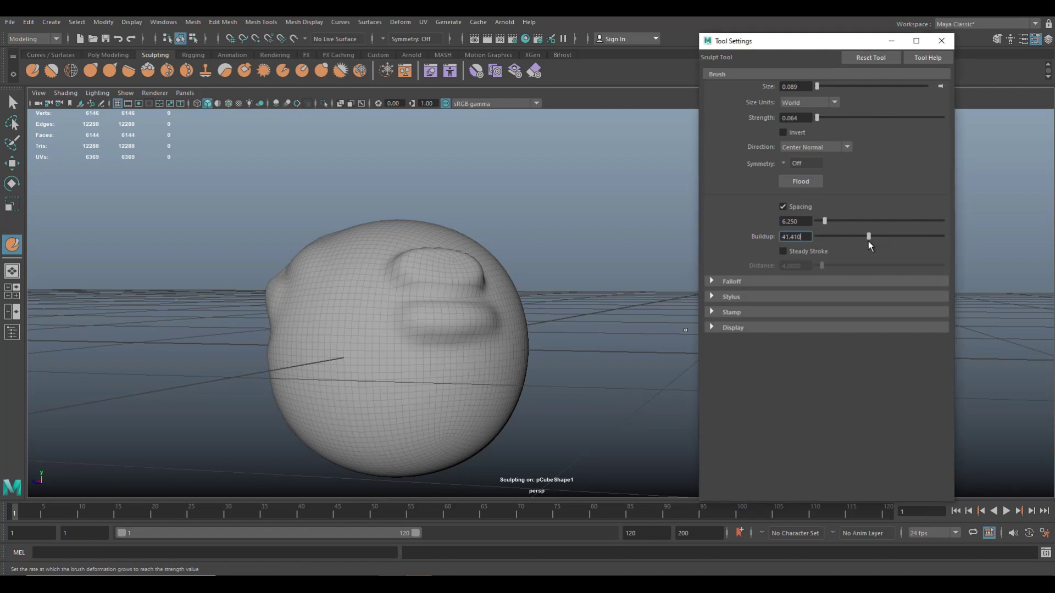
pyautogui.click(783, 251)
pyautogui.moveTo(366, 335)
pyautogui.mouseDown()
pyautogui.moveTo(500, 405)
pyautogui.moveTo(543, 404)
pyautogui.mouseUp()
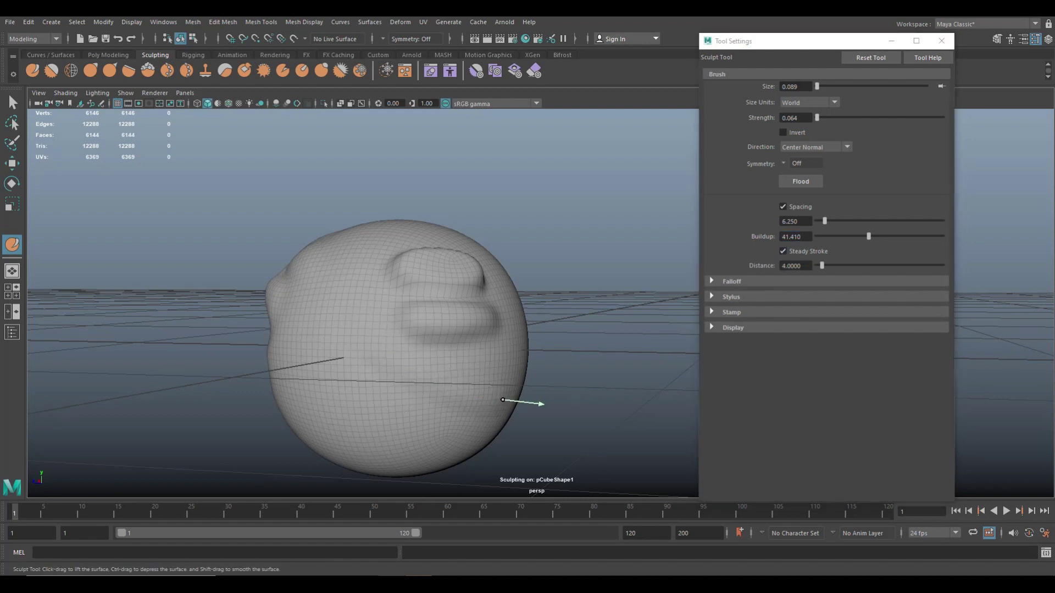
pyautogui.moveTo(348, 298)
pyautogui.mouseDown()
pyautogui.moveTo(367, 335)
pyautogui.moveTo(497, 393)
pyautogui.mouseUp()
pyautogui.moveTo(329, 361)
pyautogui.mouseDown()
pyautogui.moveTo(343, 397)
pyautogui.moveTo(463, 432)
pyautogui.mouseUp()
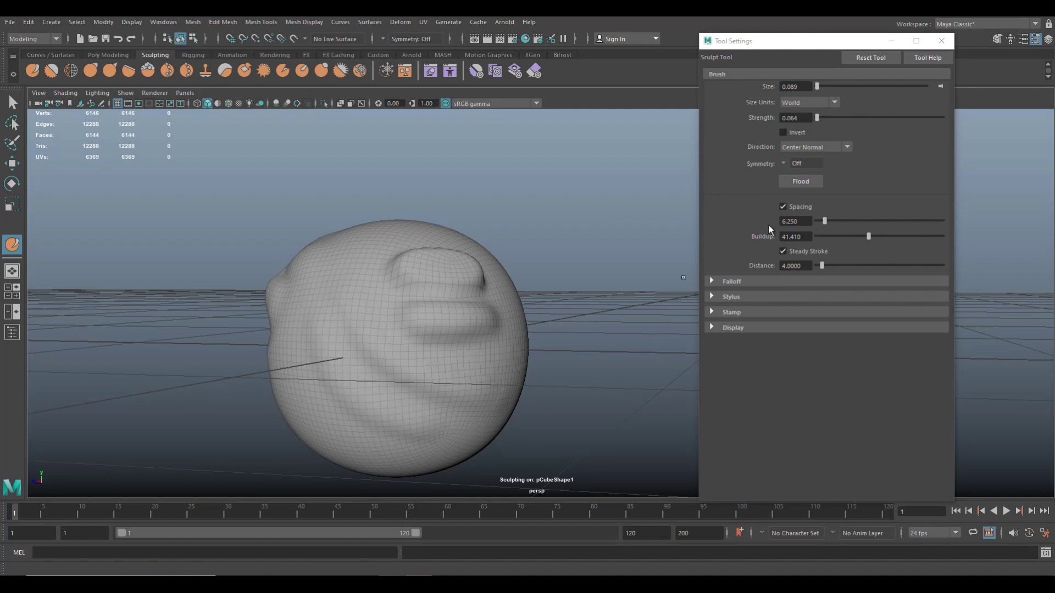
pyautogui.click(783, 251)
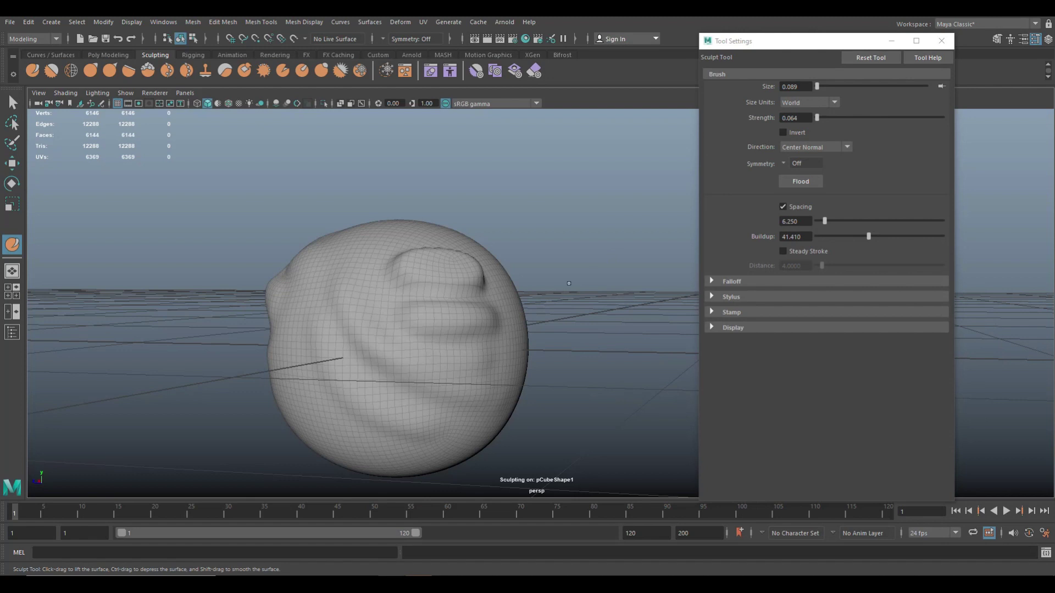
# Set the sculpting brush's Buildup to 80 and its Strength to 0.1.
pyautogui.moveTo(590, 235)
pyautogui.keyDown('alt'); pyautogui.mouseDown()
pyautogui.moveTo(294, 330)
pyautogui.moveTo(247, 392)
pyautogui.mouseUp(); pyautogui.keyUp('alt')
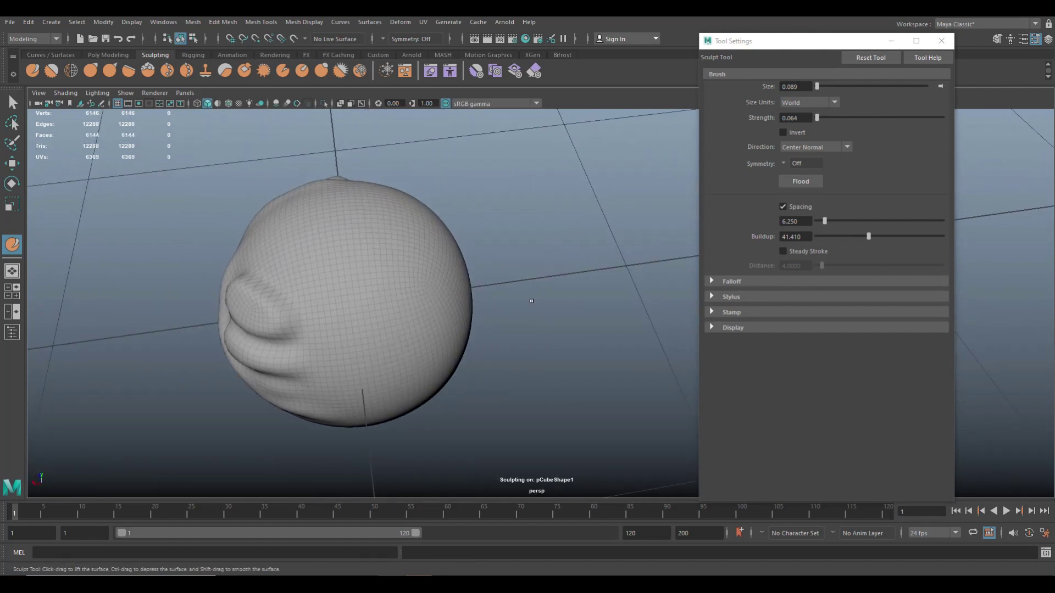
pyautogui.scroll(2, 532, 301)
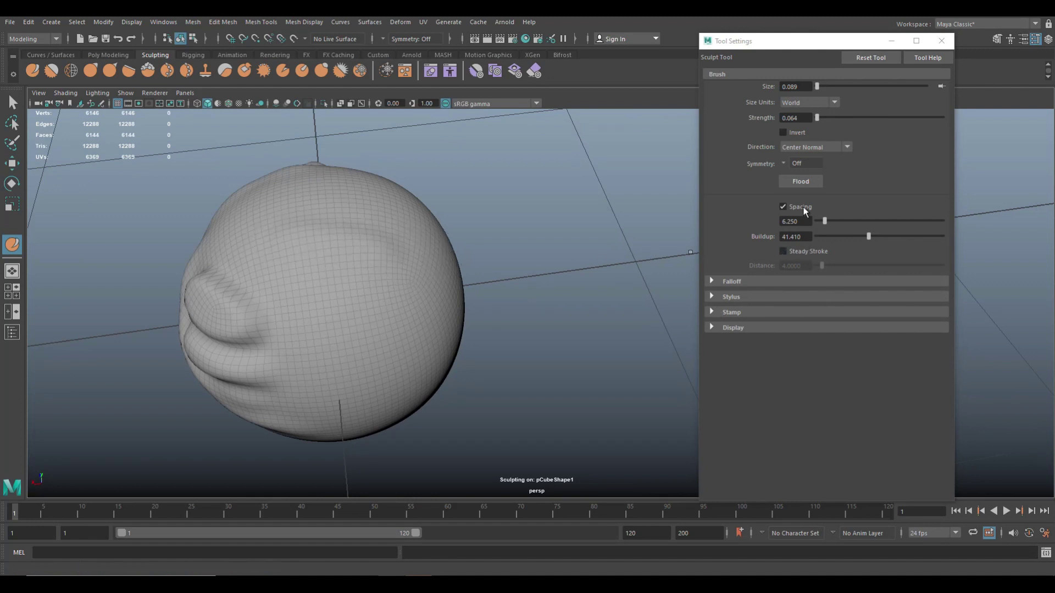
pyautogui.doubleClick(803, 237)
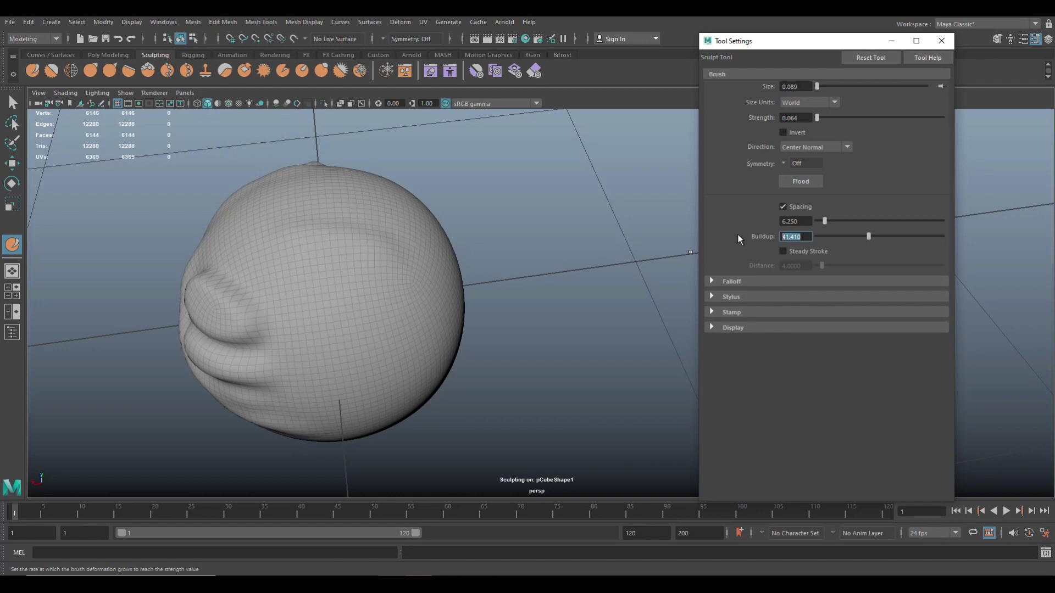
pyautogui.write('80')
pyautogui.press('Return')
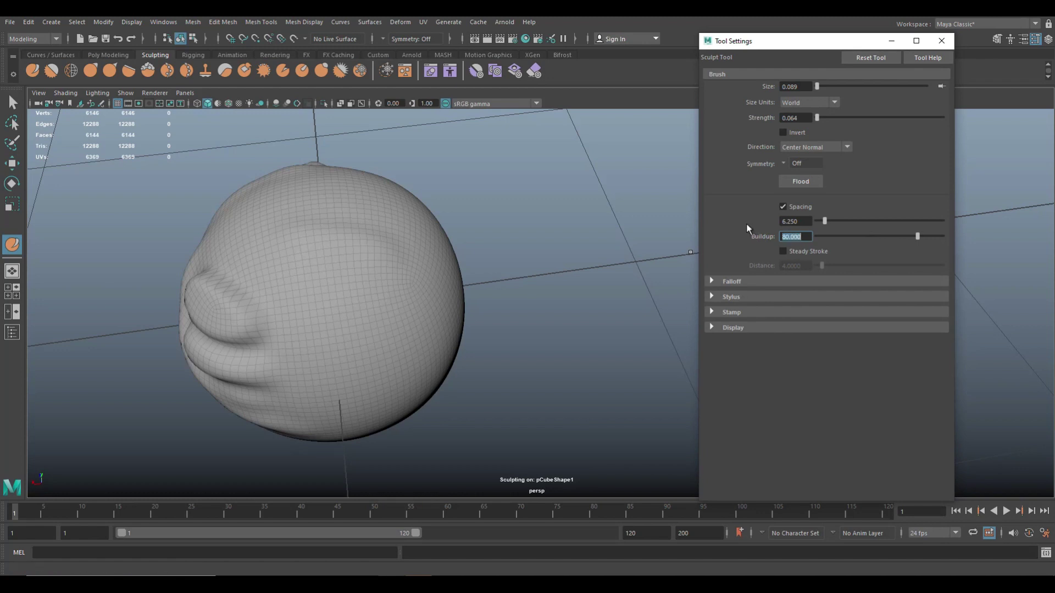
pyautogui.doubleClick(800, 118)
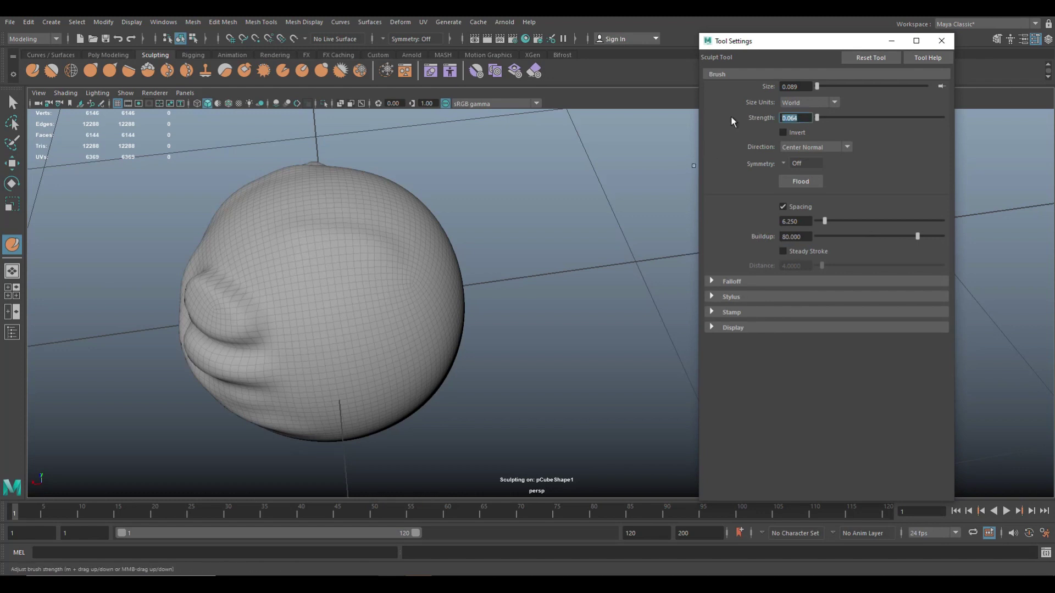
pyautogui.write('0.1')
pyautogui.press('Return')
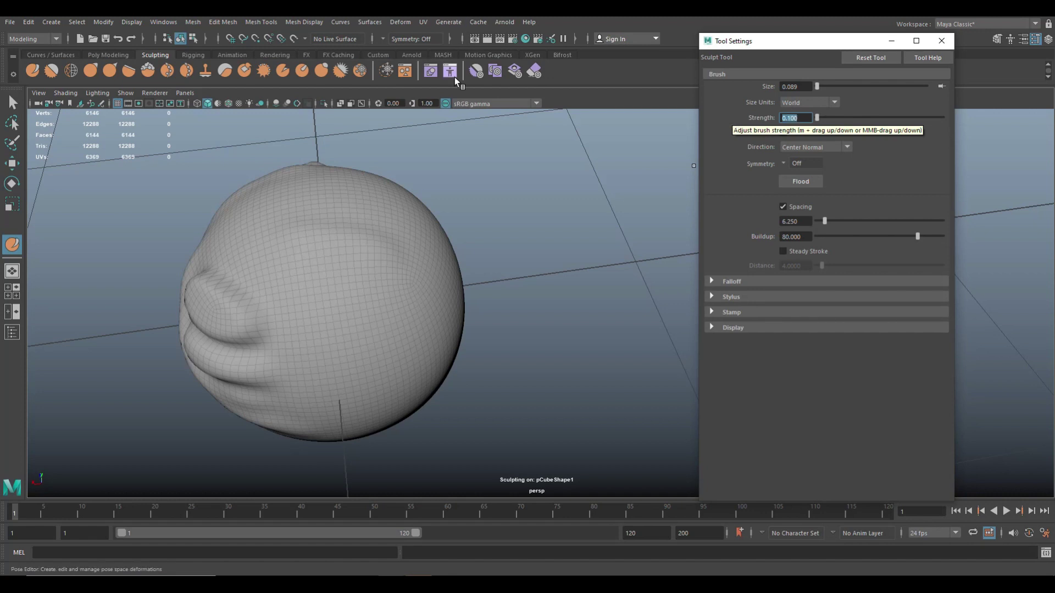
# Sculpt a thick ridge near the top of a smooth side, plus a longer one beneath it with Steady Stroke enabled.
pyautogui.moveTo(306, 216); pyautogui.dragTo(415, 249)
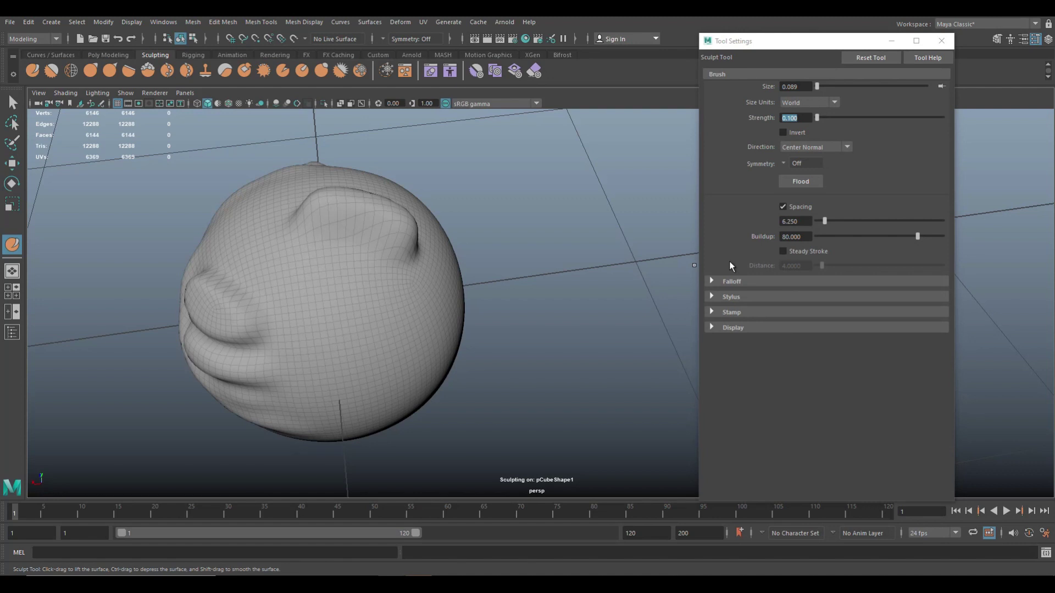
pyautogui.click(783, 251)
pyautogui.moveTo(280, 295)
pyautogui.mouseDown()
pyautogui.moveTo(278, 285)
pyautogui.moveTo(341, 344)
pyautogui.moveTo(410, 360)
pyautogui.moveTo(489, 300)
pyautogui.moveTo(538, 312)
pyautogui.mouseUp()
pyautogui.moveTo(532, 373)
pyautogui.keyDown('alt'); pyautogui.mouseDown()
pyautogui.moveTo(476, 308)
pyautogui.moveTo(484, 347)
pyautogui.moveTo(505, 351)
pyautogui.mouseUp(); pyautogui.keyUp('alt')
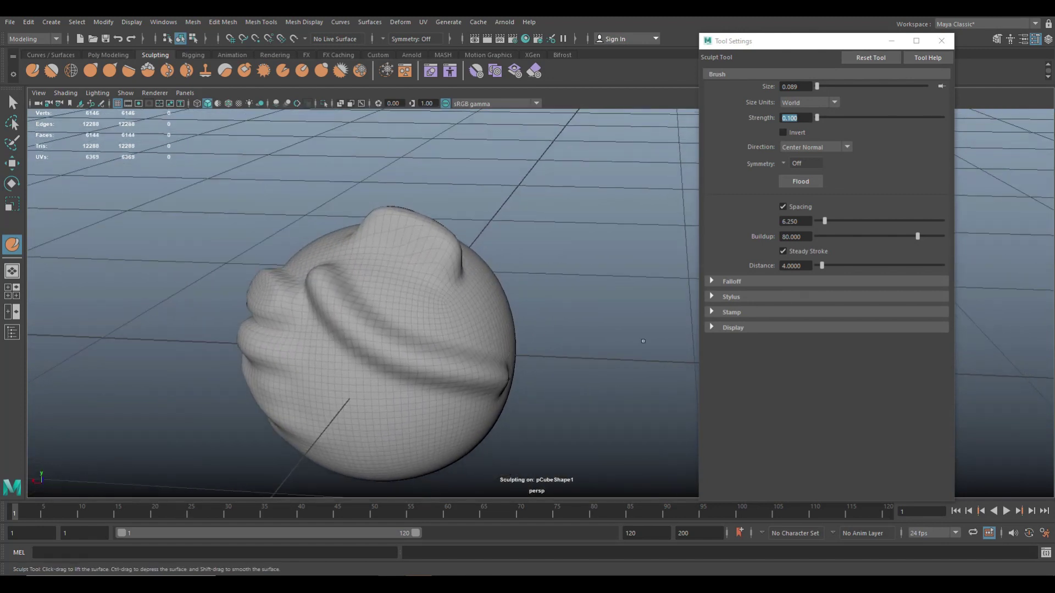
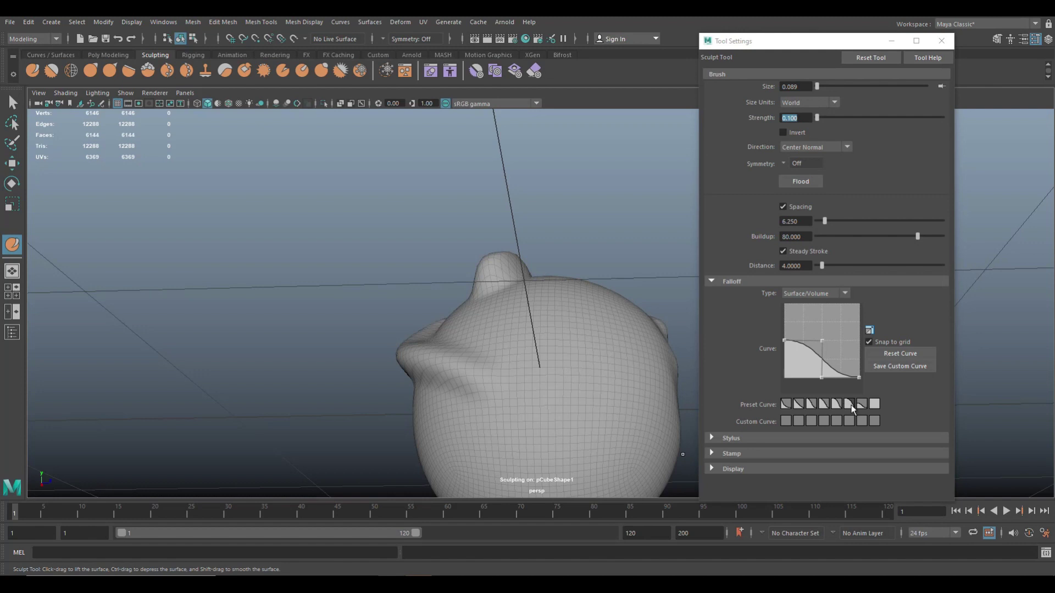
# Apply the sixth preset falloff curve, the rounded bulging one, and sculpt a broad ridge on the lower part of the ball.
pyautogui.click(849, 405)
pyautogui.moveTo(471, 427)
pyautogui.mouseDown()
pyautogui.moveTo(529, 438)
pyautogui.moveTo(256, 422)
pyautogui.moveTo(223, 423)
pyautogui.moveTo(203, 439)
pyautogui.moveTo(289, 438)
pyautogui.mouseUp()
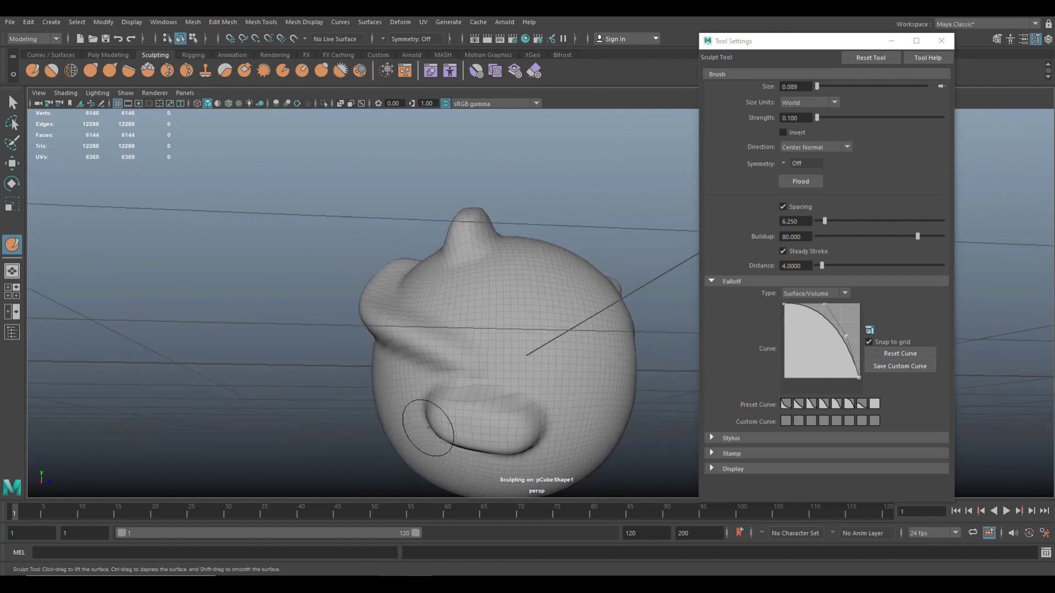
# Smooth the broad ridge on the lower part of the ball.
pyautogui.moveTo(467, 418)
pyautogui.keyDown('shift'); pyautogui.mouseDown()
pyautogui.moveTo(494, 434)
pyautogui.moveTo(574, 441)
pyautogui.mouseUp(); pyautogui.keyUp('shift')
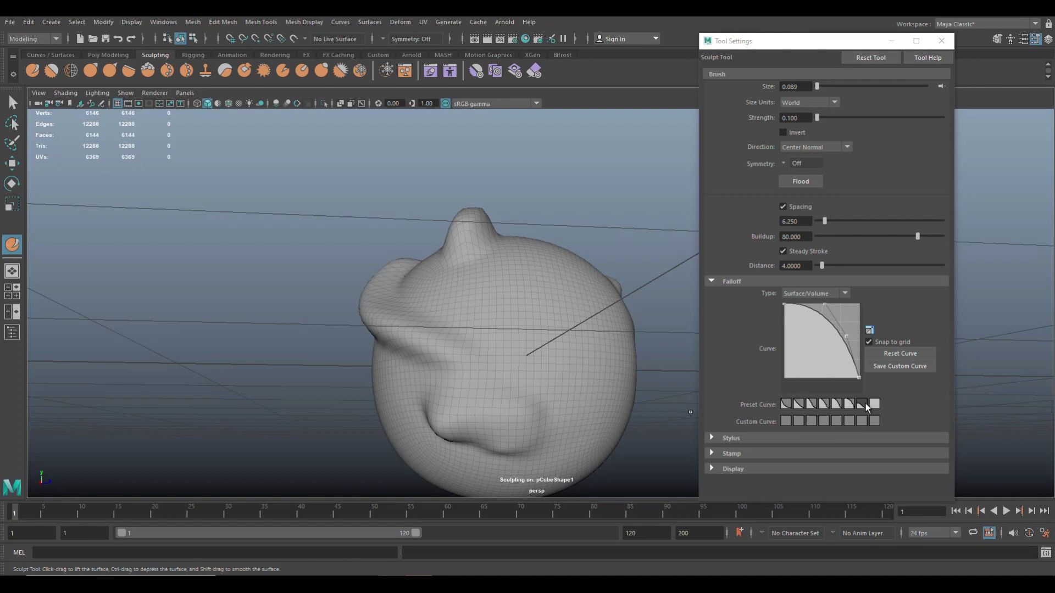
# Examine the sculpted ball from several angles and review the brush's Stylus and Stamp settings.
pyautogui.click(713, 437)
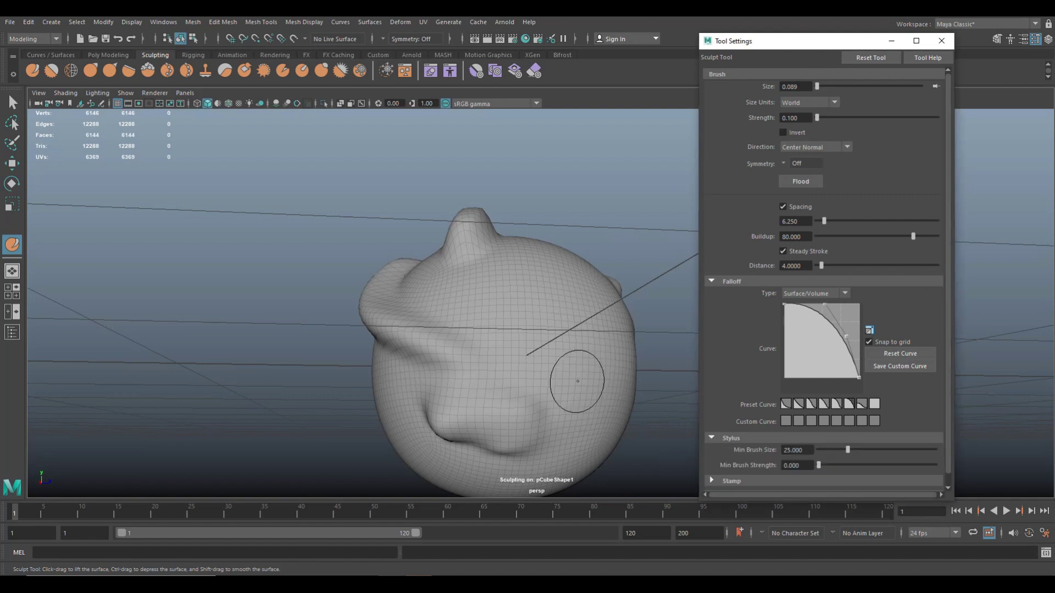
pyautogui.moveTo(591, 405)
pyautogui.keyDown('alt'); pyautogui.mouseDown()
pyautogui.moveTo(568, 384)
pyautogui.moveTo(518, 292)
pyautogui.mouseUp(); pyautogui.keyUp('alt')
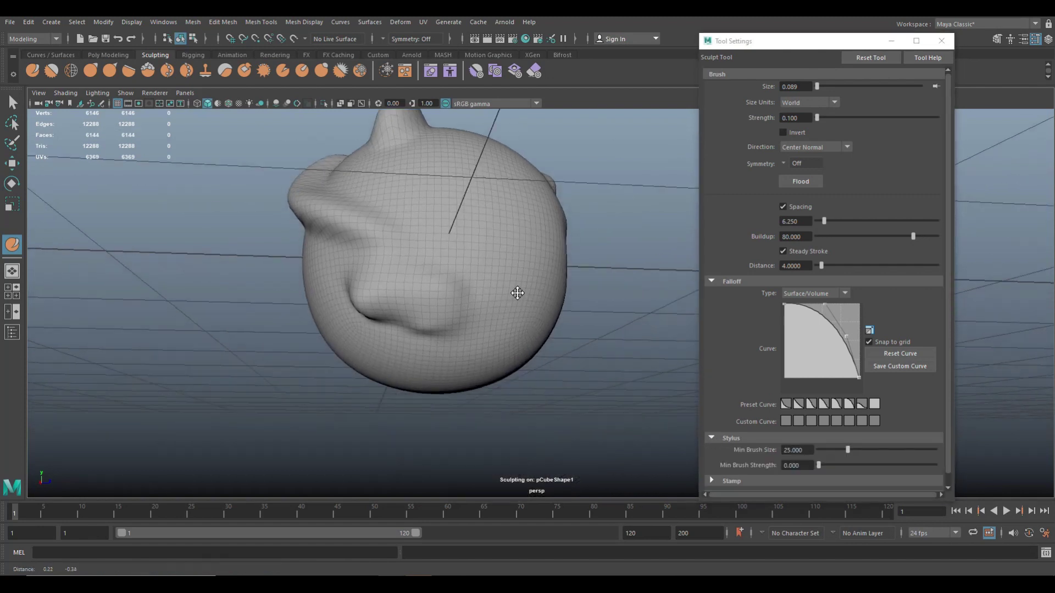
pyautogui.keyDown('alt'); pyautogui.moveTo(590, 346); pyautogui.dragTo(599, 417); pyautogui.keyUp('alt')
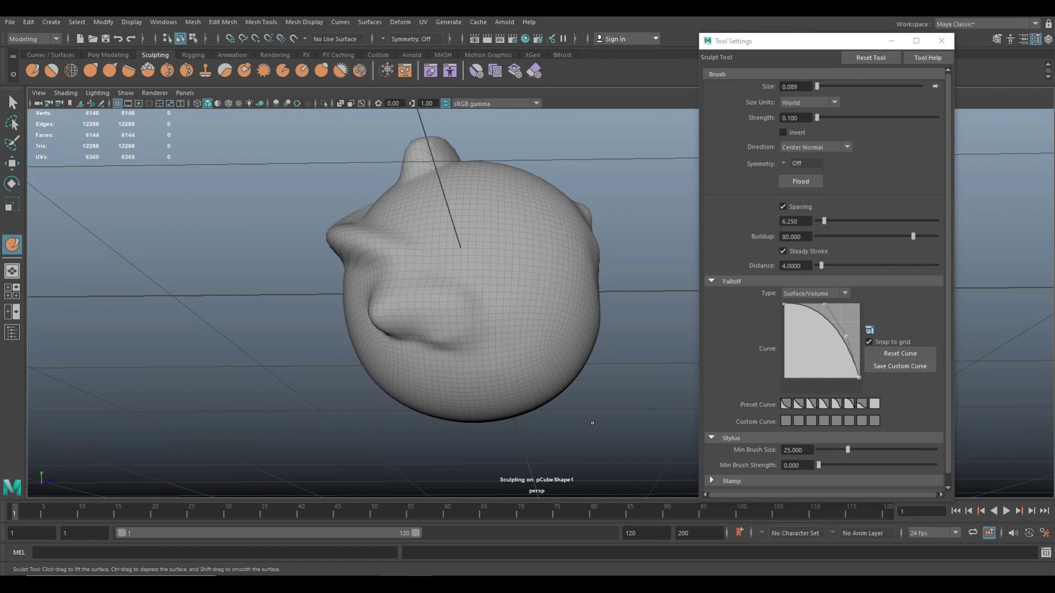
pyautogui.keyDown('alt'); pyautogui.moveTo(598, 417); pyautogui.dragTo(569, 416, button='middle'); pyautogui.keyUp('alt')
pyautogui.moveTo(569, 415)
pyautogui.keyDown('alt'); pyautogui.mouseDown()
pyautogui.moveTo(520, 419)
pyautogui.moveTo(599, 416)
pyautogui.moveTo(546, 428)
pyautogui.mouseUp(); pyautogui.keyUp('alt')
pyautogui.scroll(2, 549, 424)
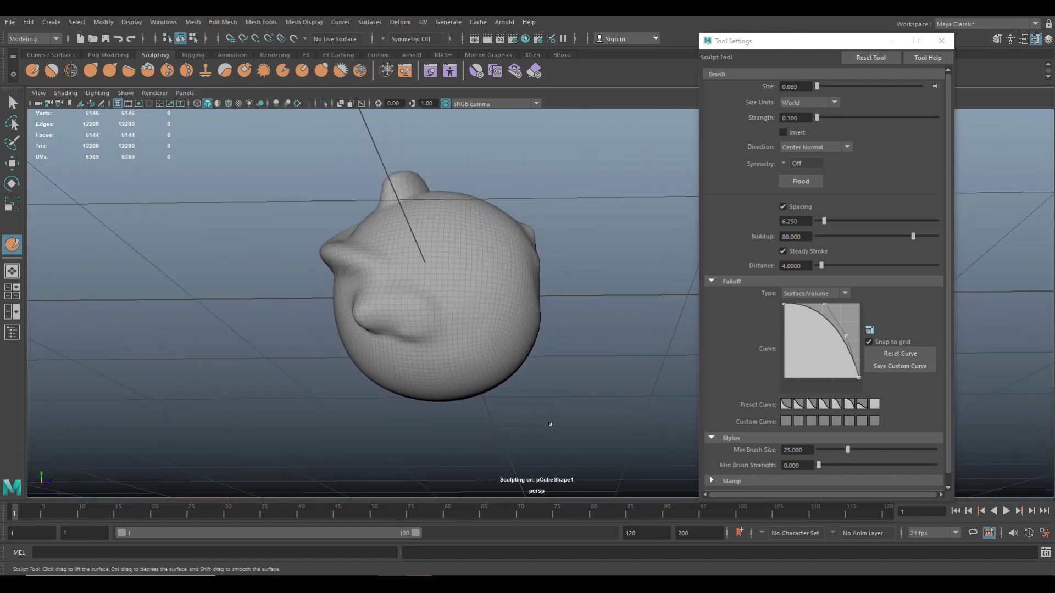
pyautogui.moveTo(602, 398)
pyautogui.keyDown('alt'); pyautogui.mouseDown()
pyautogui.moveTo(603, 421)
pyautogui.moveTo(570, 337)
pyautogui.moveTo(564, 391)
pyautogui.mouseUp(); pyautogui.keyUp('alt')
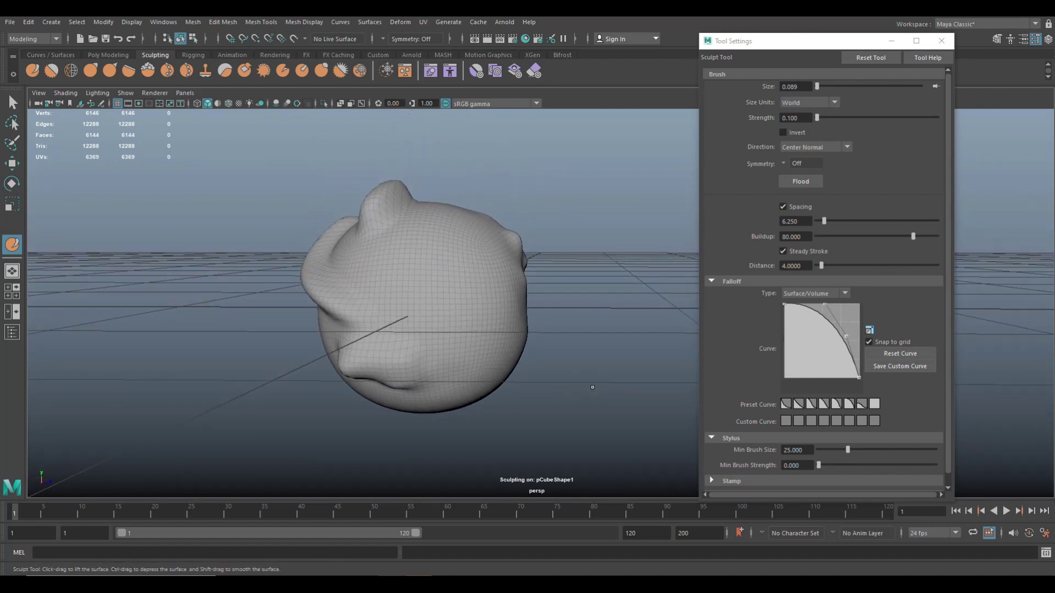
pyautogui.scroll(2, 593, 388)
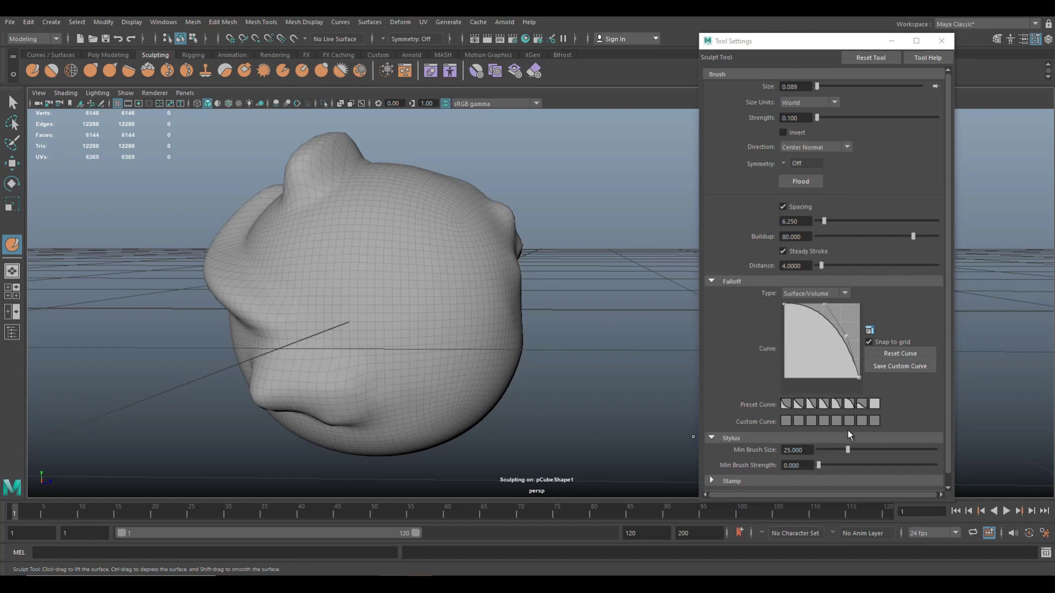
pyautogui.scroll(-1, 849, 432)
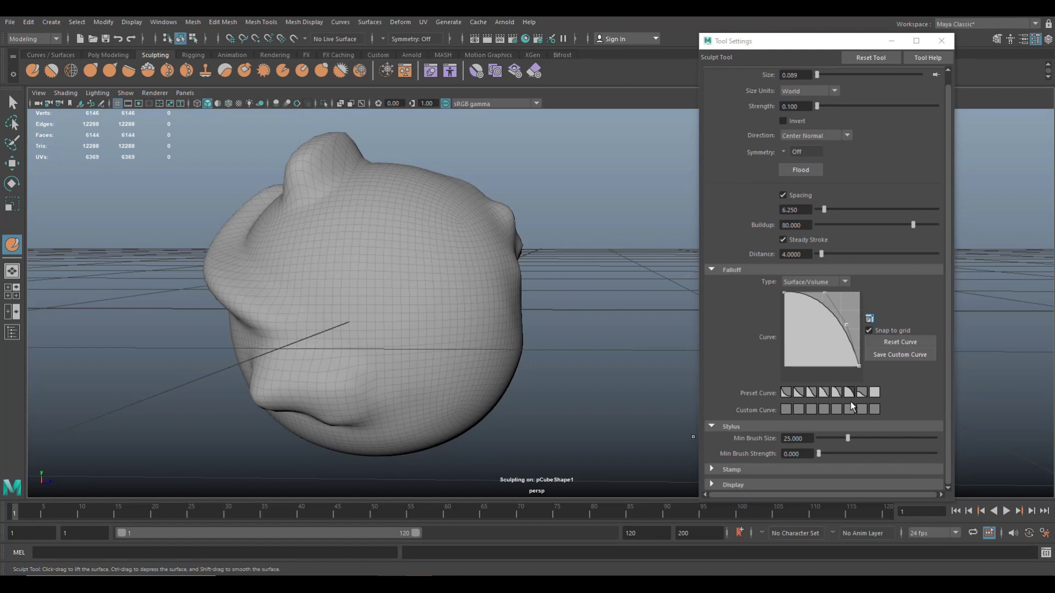
pyautogui.click(712, 469)
pyautogui.scroll(-3, 829, 431)
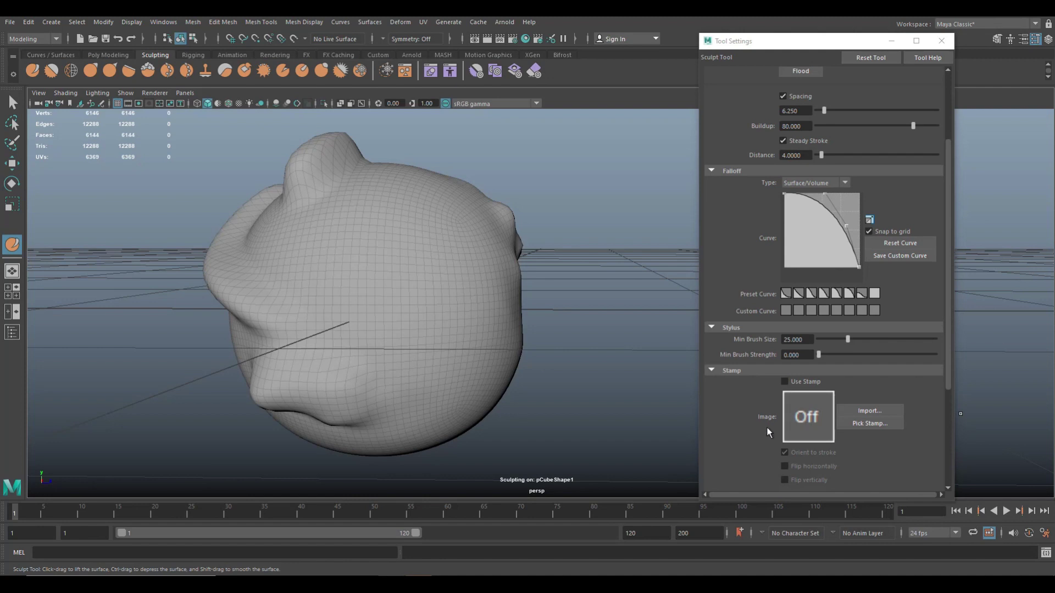
pyautogui.scroll(-3, 890, 385)
pyautogui.scroll(-2, 892, 391)
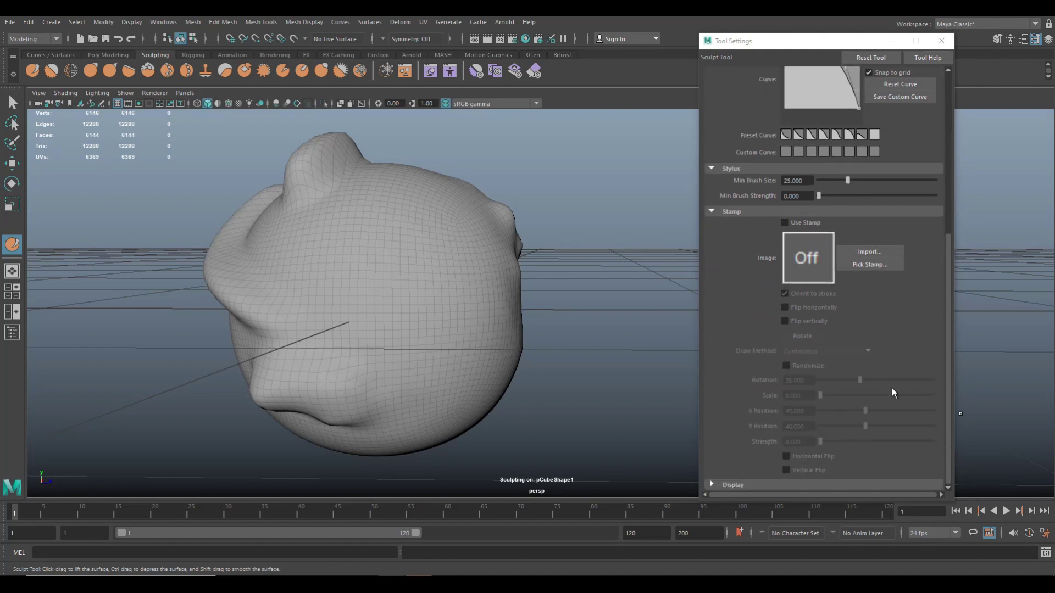
pyautogui.scroll(8, 875, 403)
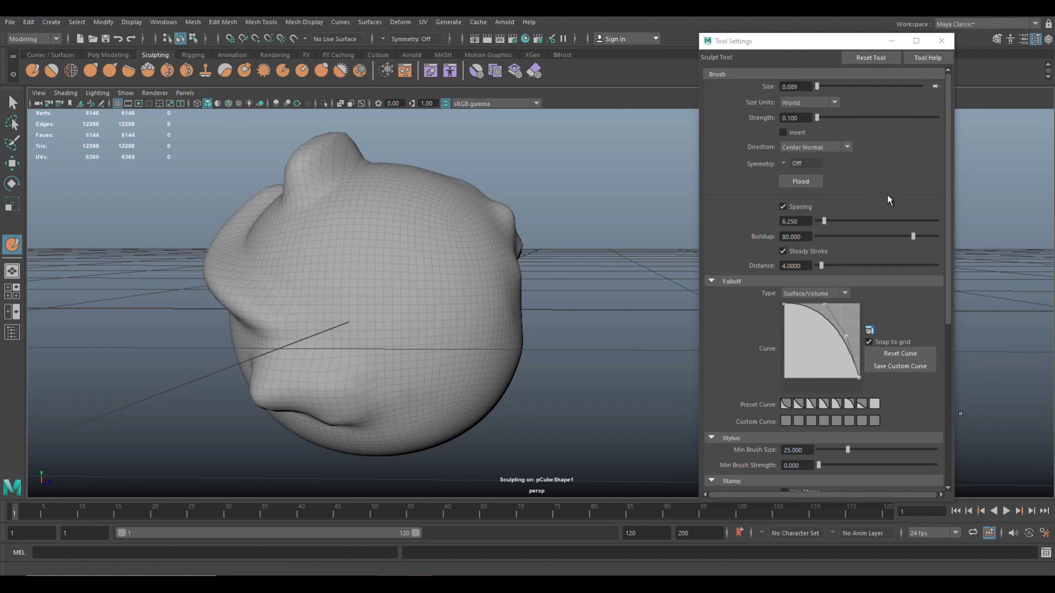
# Set the brush's Symmetry to Object X and try a short stroke on the smooth side of the ball.
pyautogui.click(783, 163)
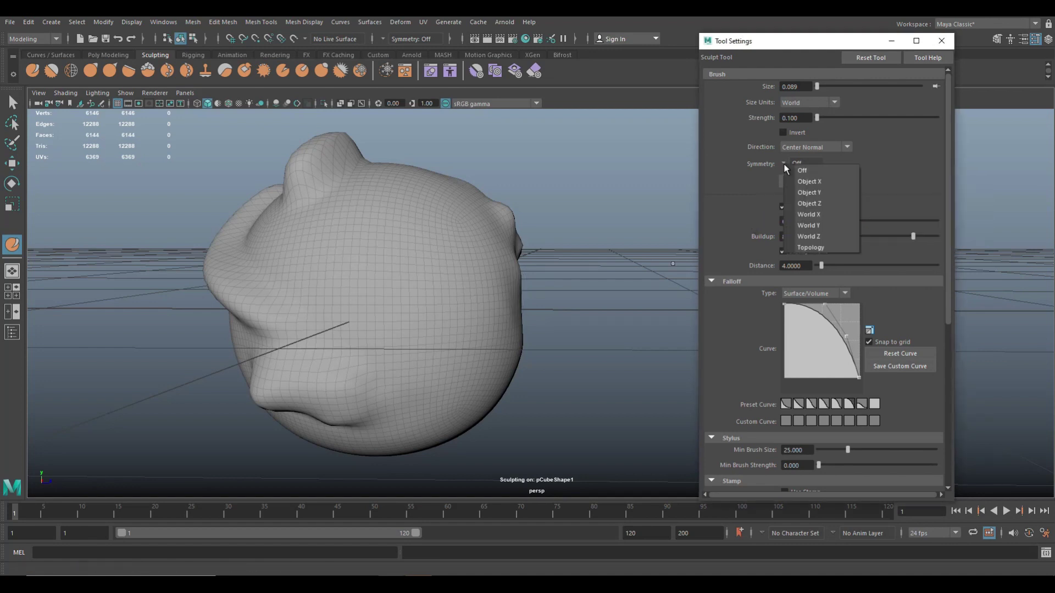
pyautogui.click(836, 183)
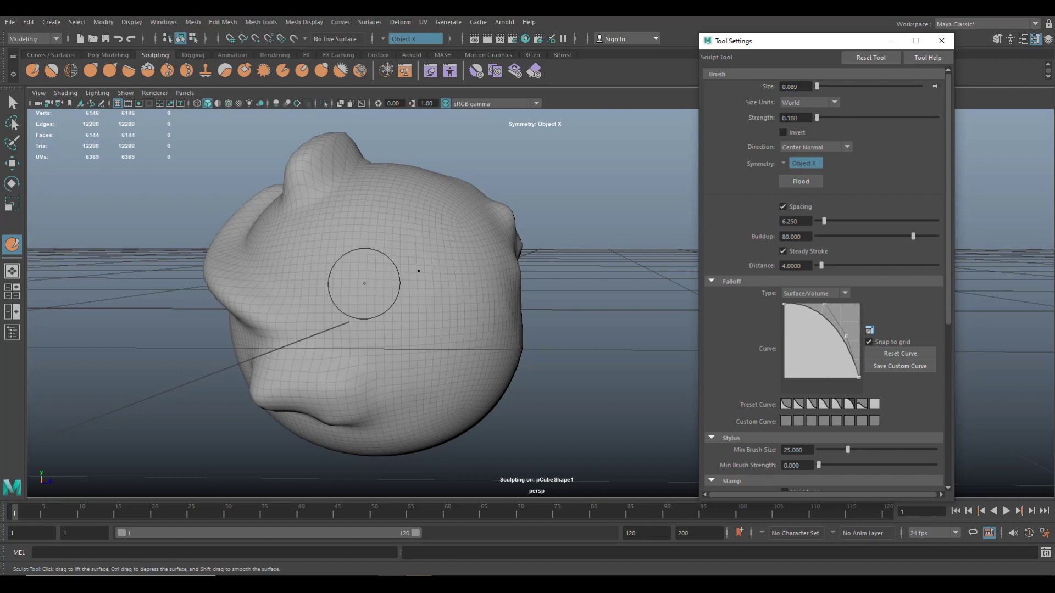
pyautogui.moveTo(483, 342)
pyautogui.keyDown('alt'); pyautogui.mouseDown()
pyautogui.moveTo(464, 346)
pyautogui.moveTo(506, 313)
pyautogui.mouseUp(); pyautogui.keyUp('alt')
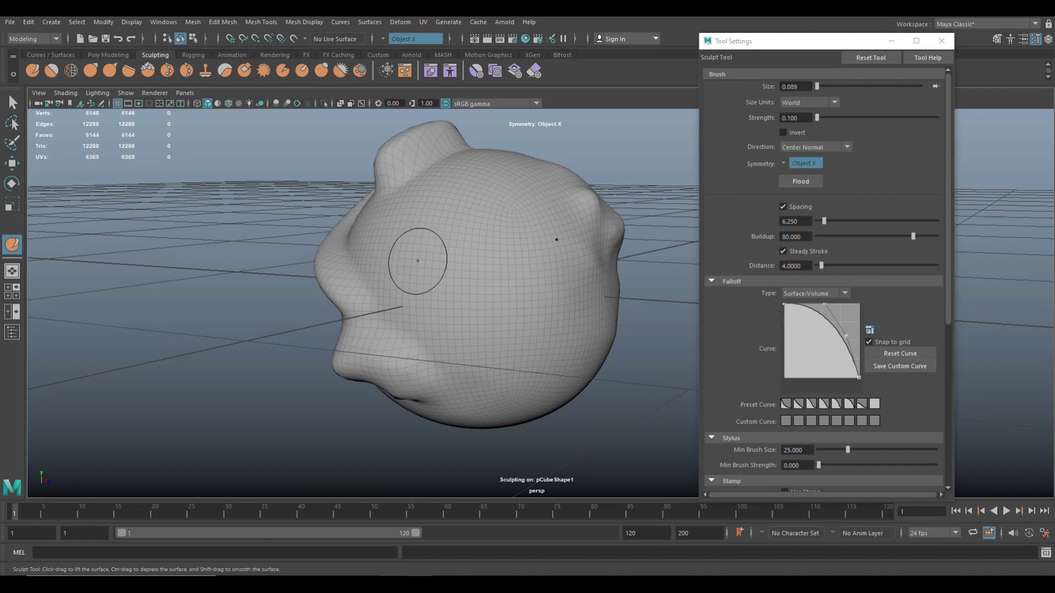
pyautogui.moveTo(424, 262); pyautogui.dragTo(425, 265)
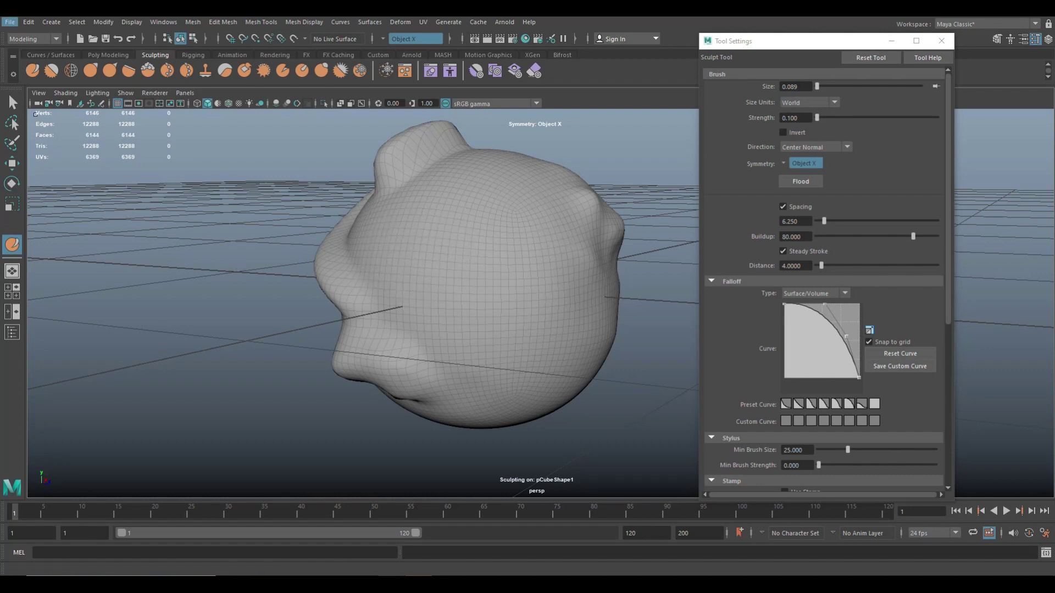
# Start over in a new scene with a fresh, unsculpted smooth ball.
pyautogui.click(20, 23)
pyautogui.click(48, 43)
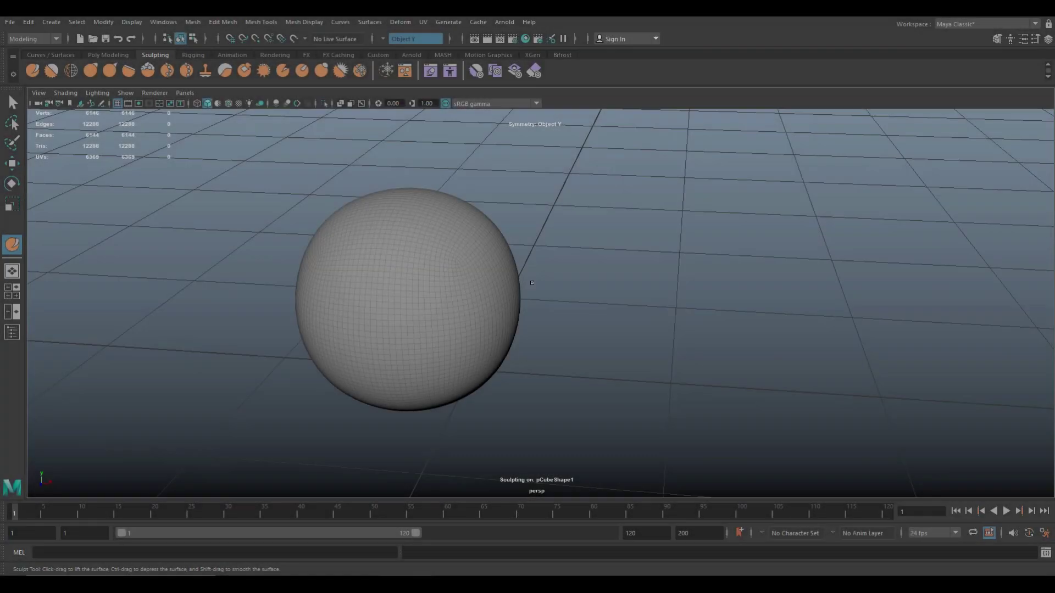
pyautogui.scroll(3, 533, 288)
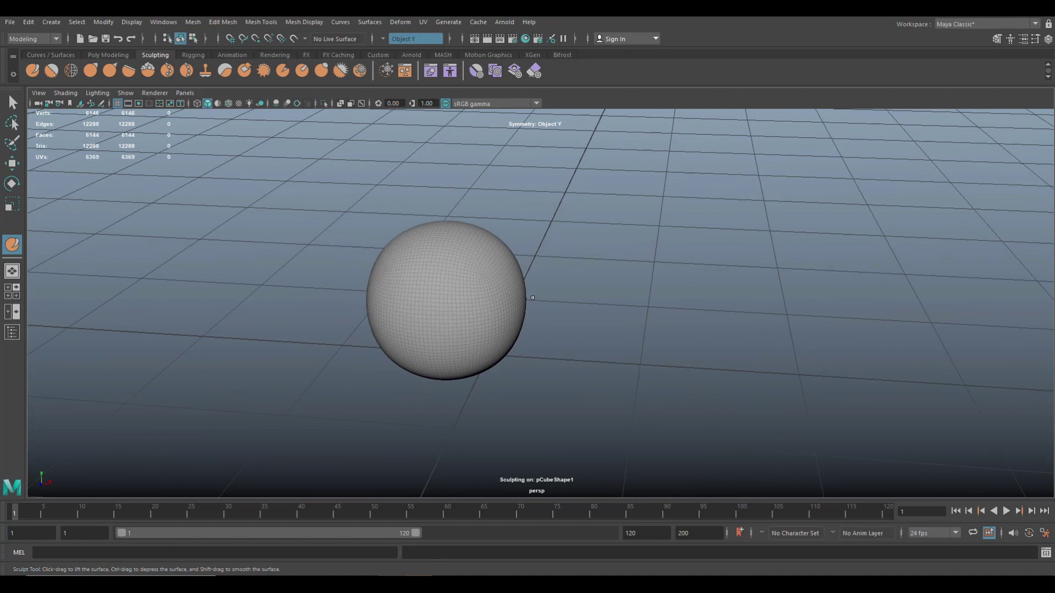
# Reset the Sculpt Tool's settings and set its Symmetry to Object X.
pyautogui.click(1035, 38)
pyautogui.click(875, 58)
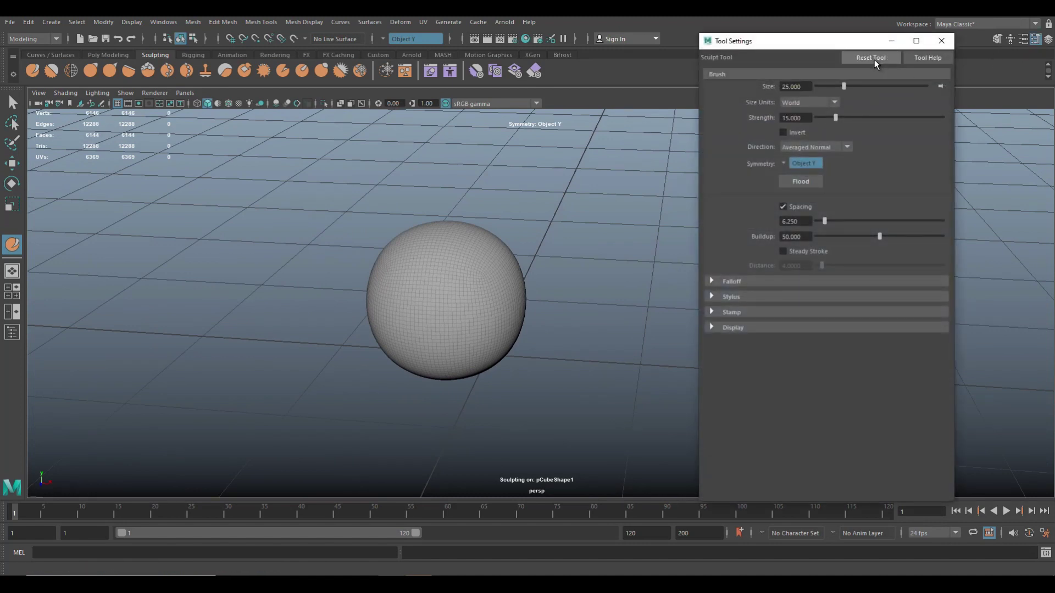
pyautogui.click(796, 164)
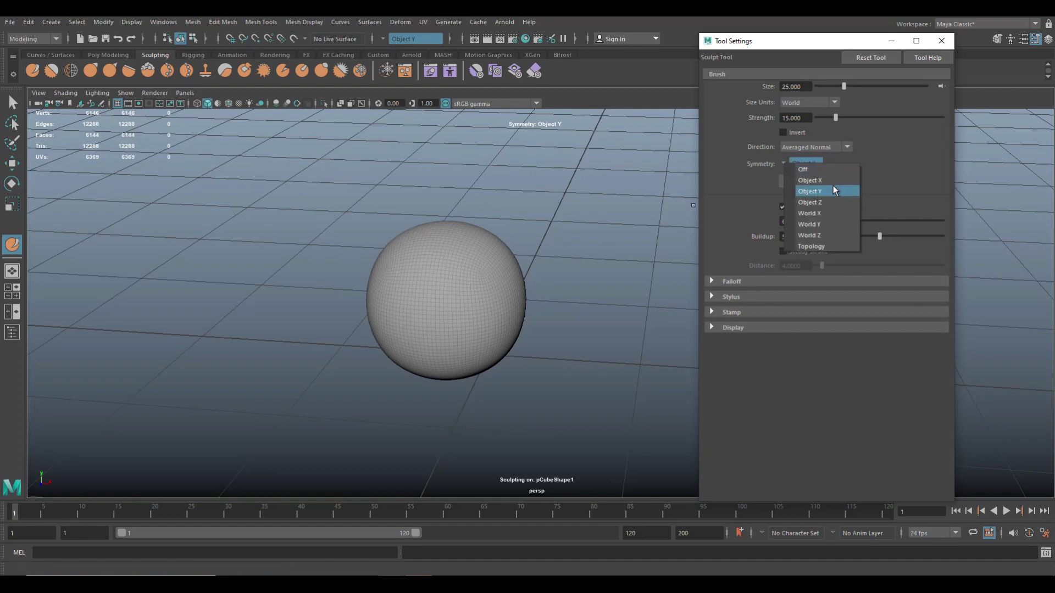
pyautogui.click(835, 181)
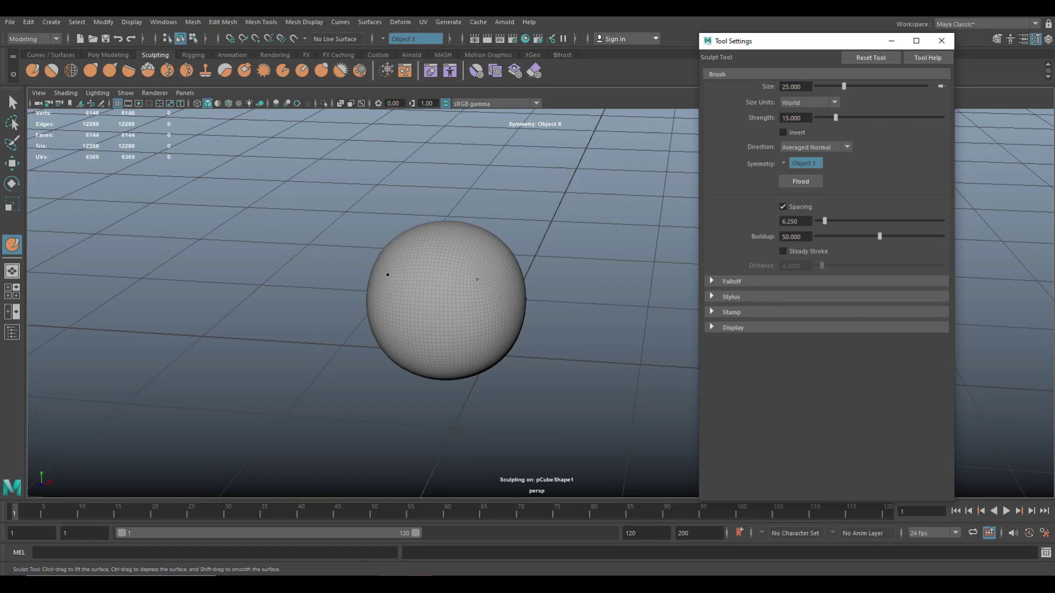
pyautogui.scroll(-3, 477, 279)
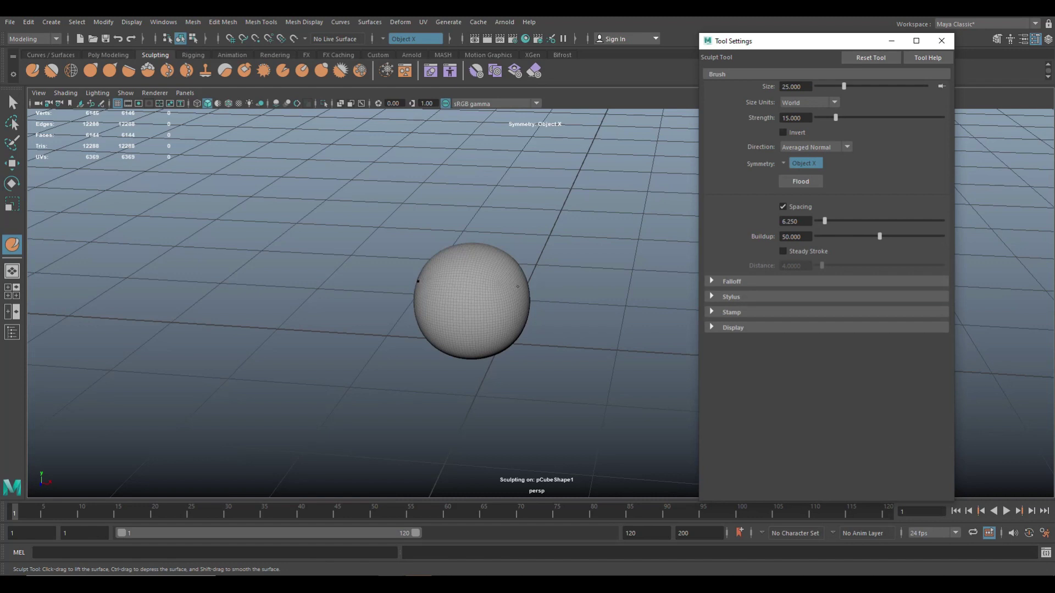
# Try to shrink the sculpting brush interactively in the viewport to suit the ball.
pyautogui.press('b')
pyautogui.moveTo(520, 278)
pyautogui.mouseDown()
pyautogui.moveTo(455, 306)
pyautogui.moveTo(462, 263)
pyautogui.mouseUp()
pyautogui.press('b')
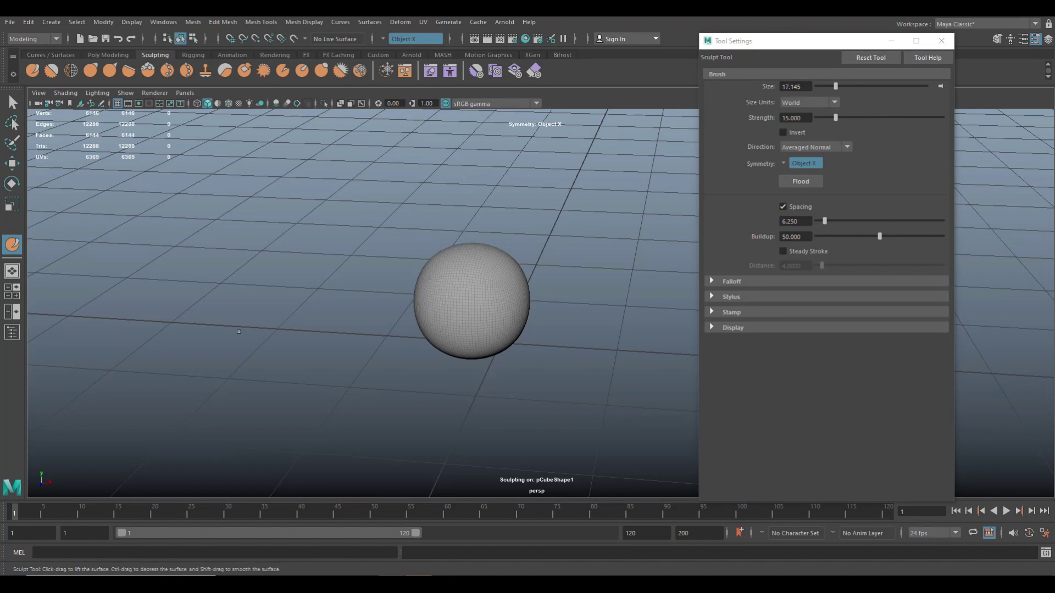
pyautogui.press('b')
pyautogui.moveTo(162, 340); pyautogui.dragTo(248, 341)
pyautogui.press('b')
pyautogui.moveTo(484, 297); pyautogui.dragTo(461, 297)
# Set the sculpting brush's Size to 0.3 and its Strength to 1.
pyautogui.click(808, 87)
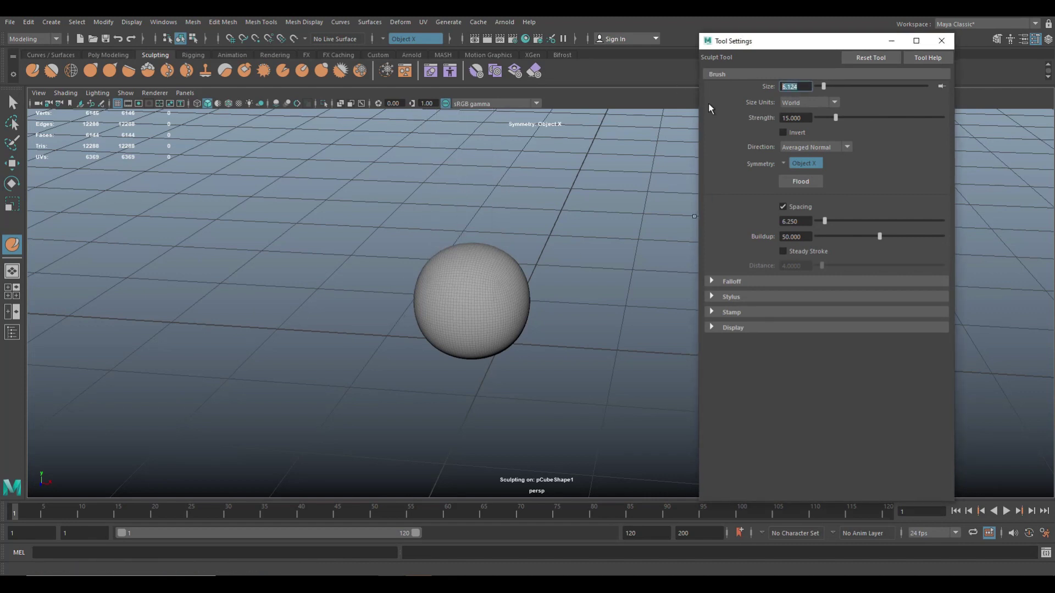
pyautogui.write('1')
pyautogui.press('Return')
pyautogui.write('0.3')
pyautogui.press('Return')
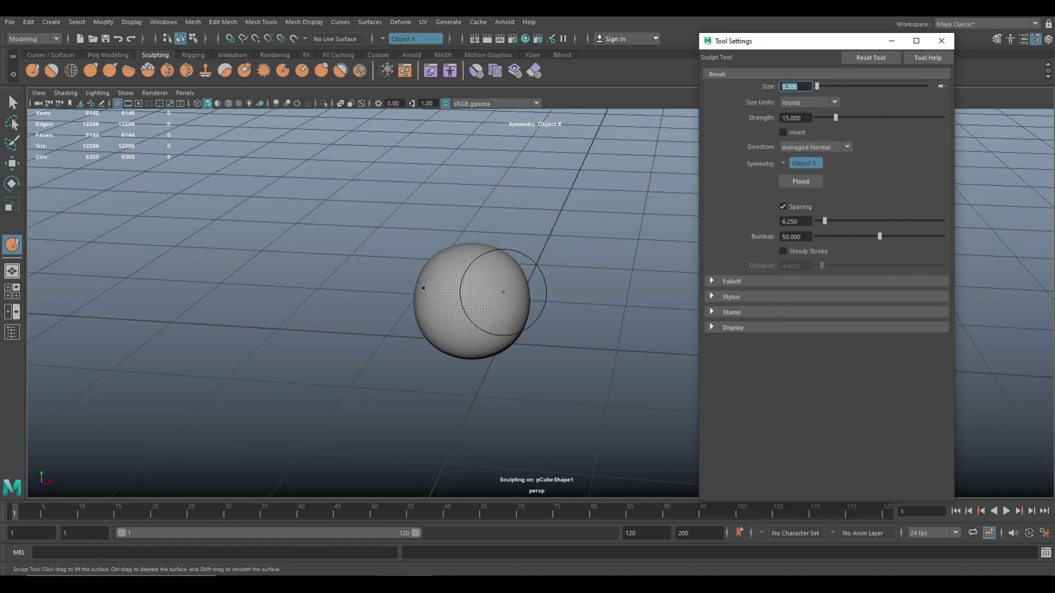
pyautogui.press('Tab')
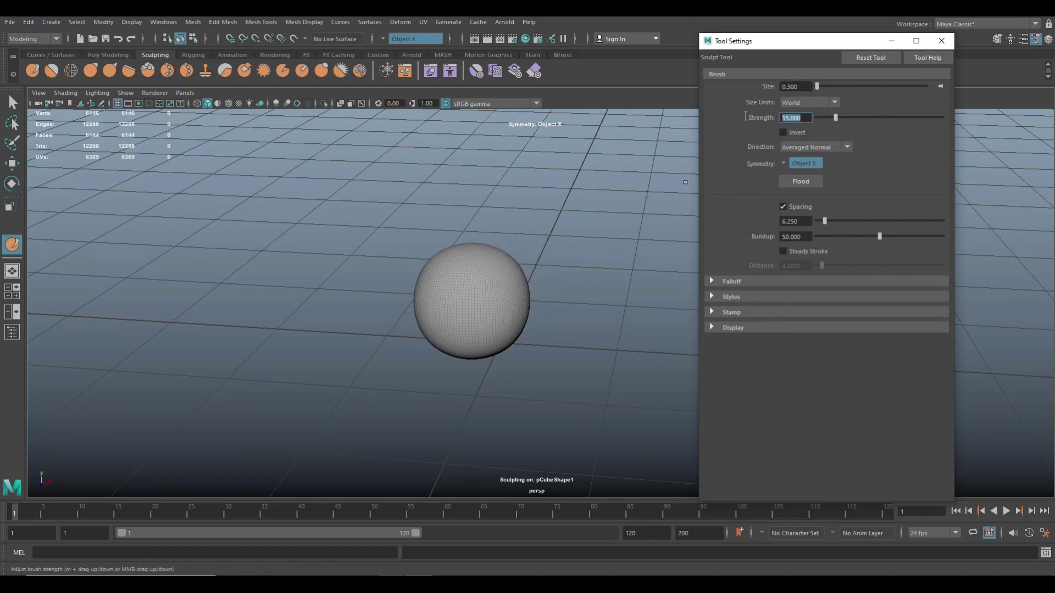
pyautogui.write('1')
pyautogui.press('Return')
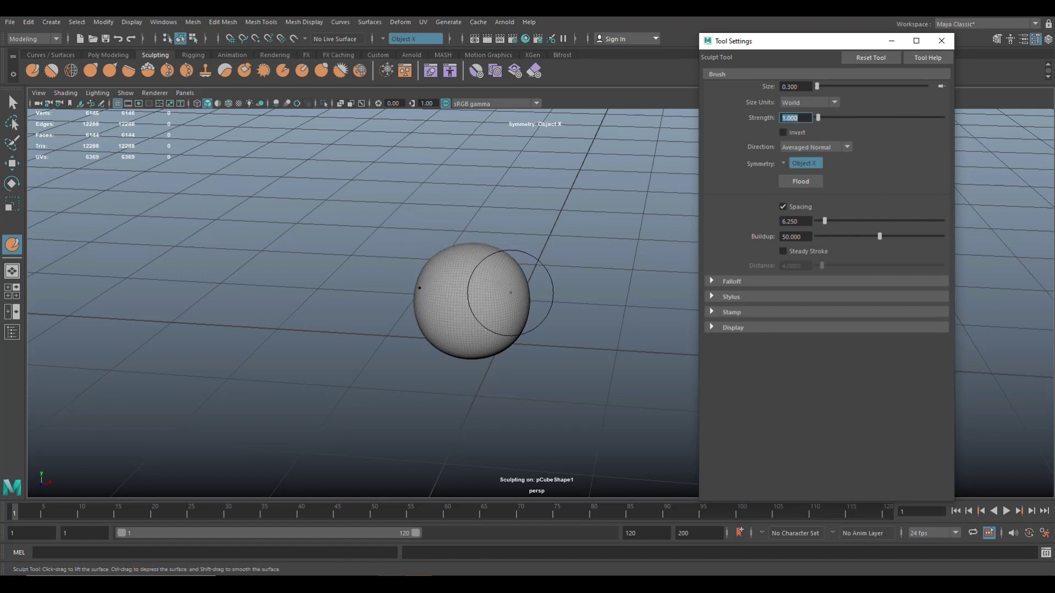
# Sculpt a bulge mirrored on both sides of the ball across Object X, and undo it.
pyautogui.scroll(2, 505, 299)
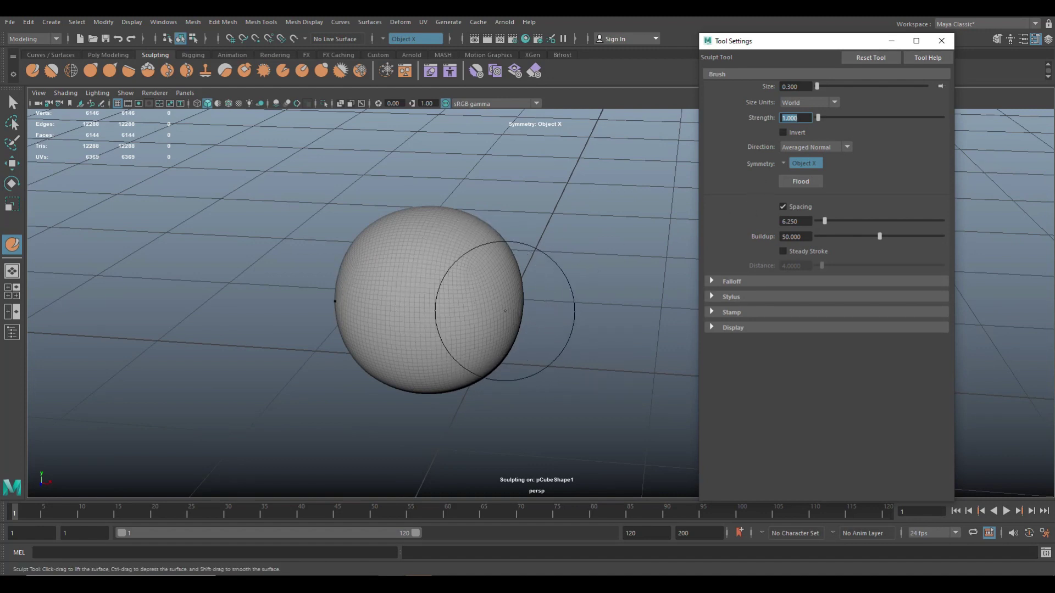
pyautogui.moveTo(495, 300); pyautogui.dragTo(494, 305)
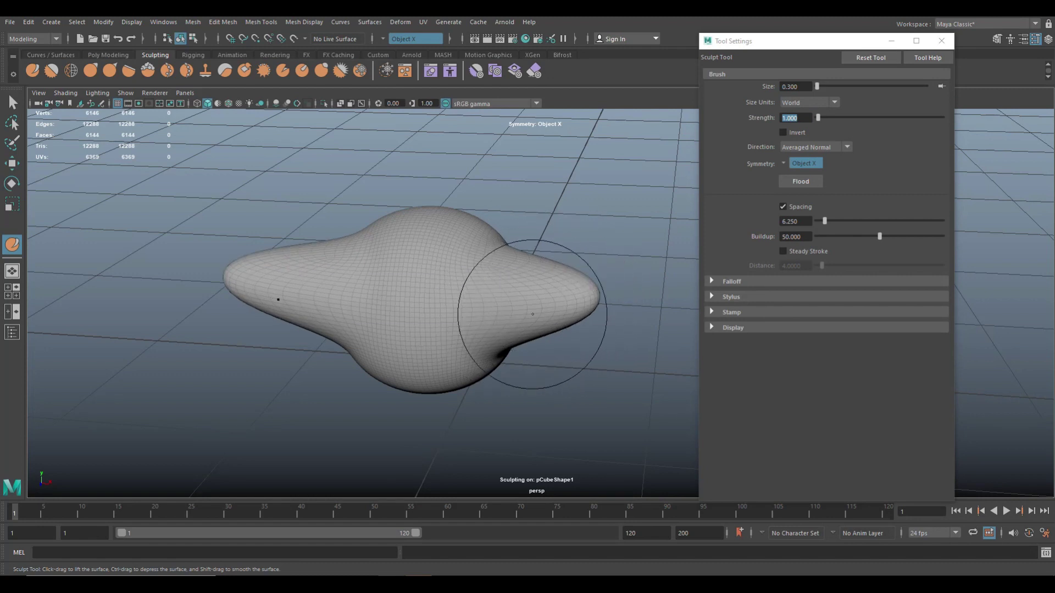
pyautogui.hotkey('ctrl', 'z')
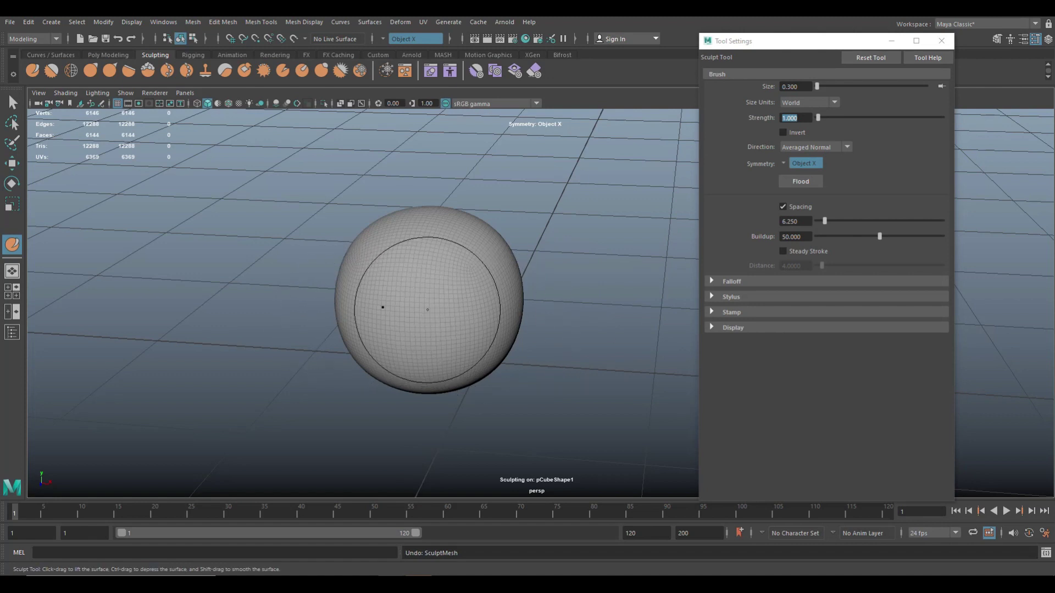
# Switch the brush's Symmetry to Object Y and back to Off.
pyautogui.click(783, 164)
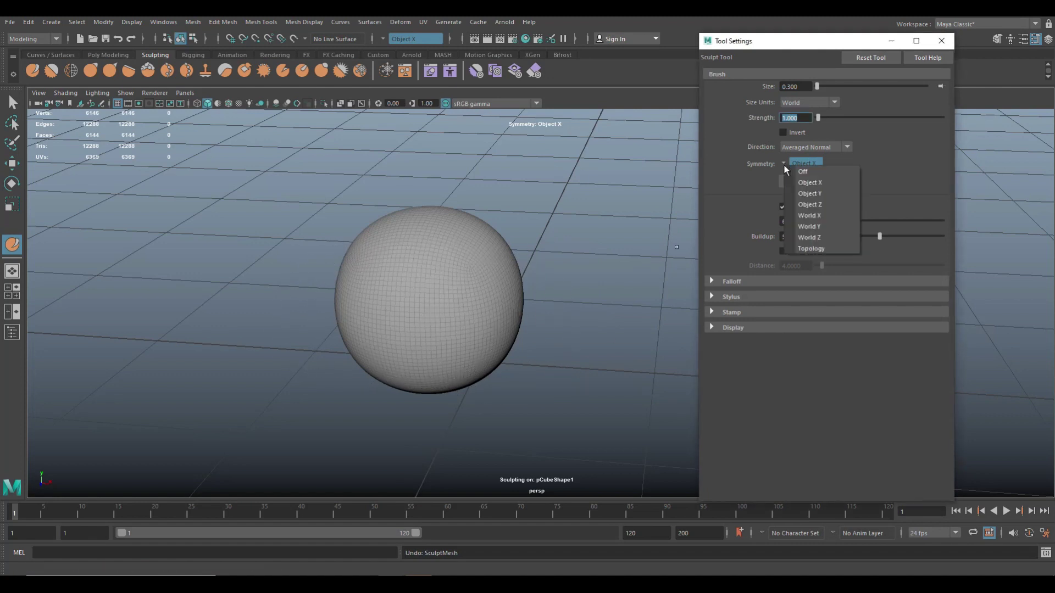
pyautogui.click(821, 195)
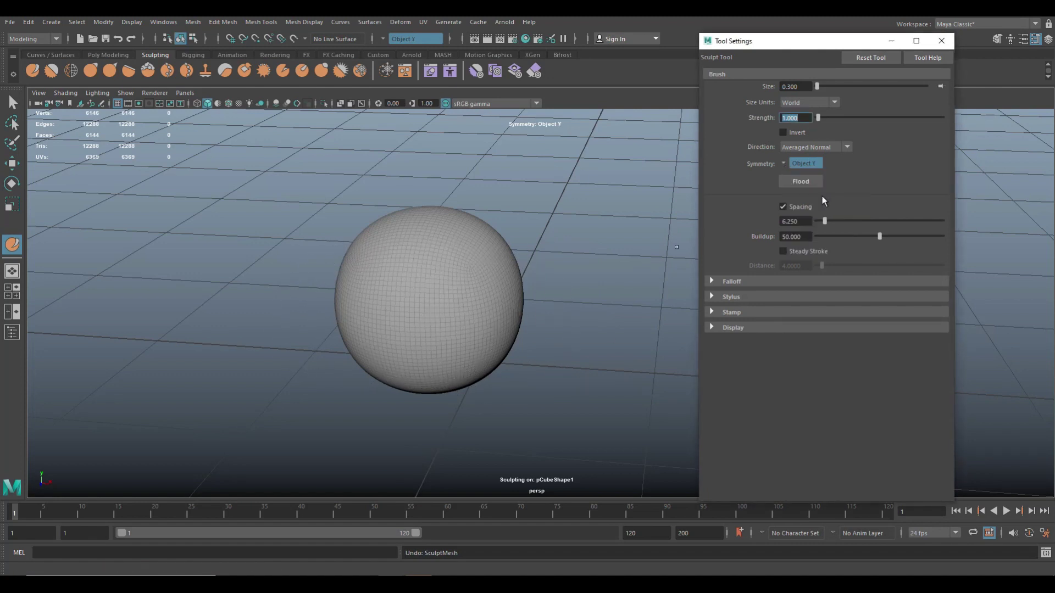
pyautogui.click(783, 163)
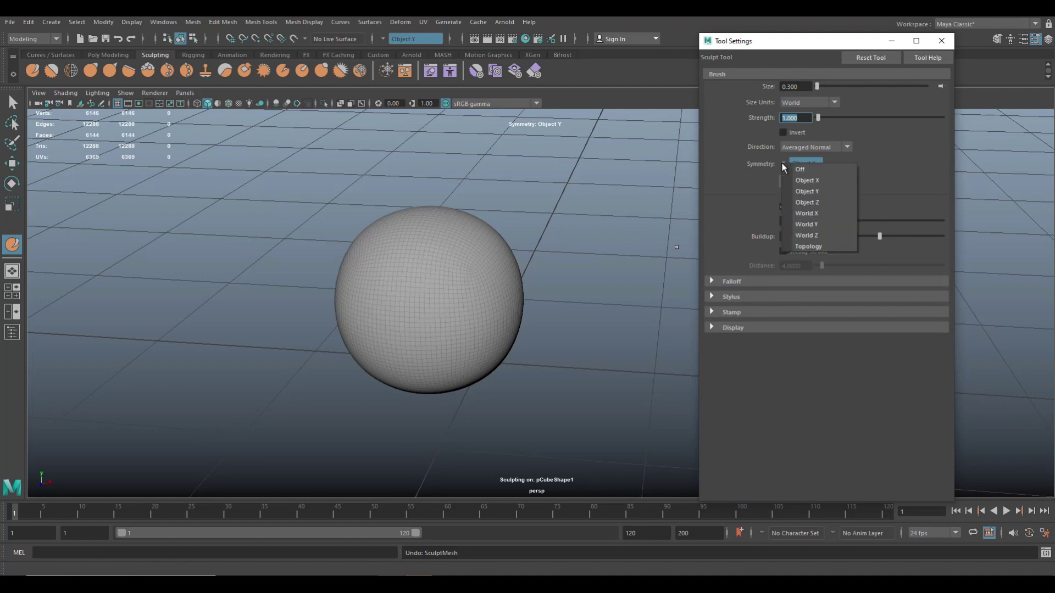
pyautogui.click(816, 170)
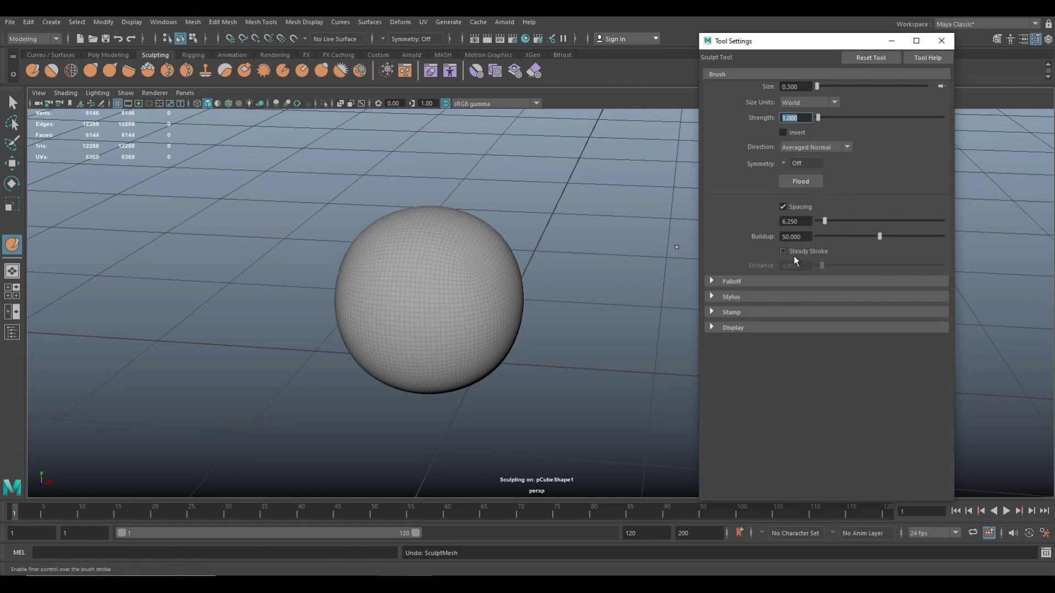
# Expand the sculpting brush's Falloff, Stylus and Stamp settings to review their options.
pyautogui.click(711, 281)
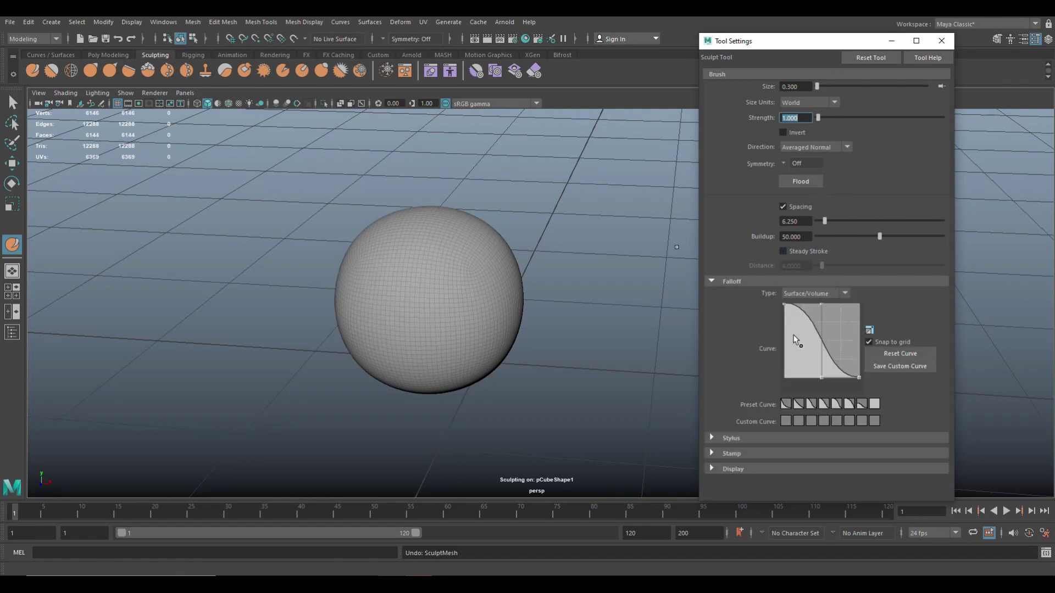
pyautogui.click(711, 437)
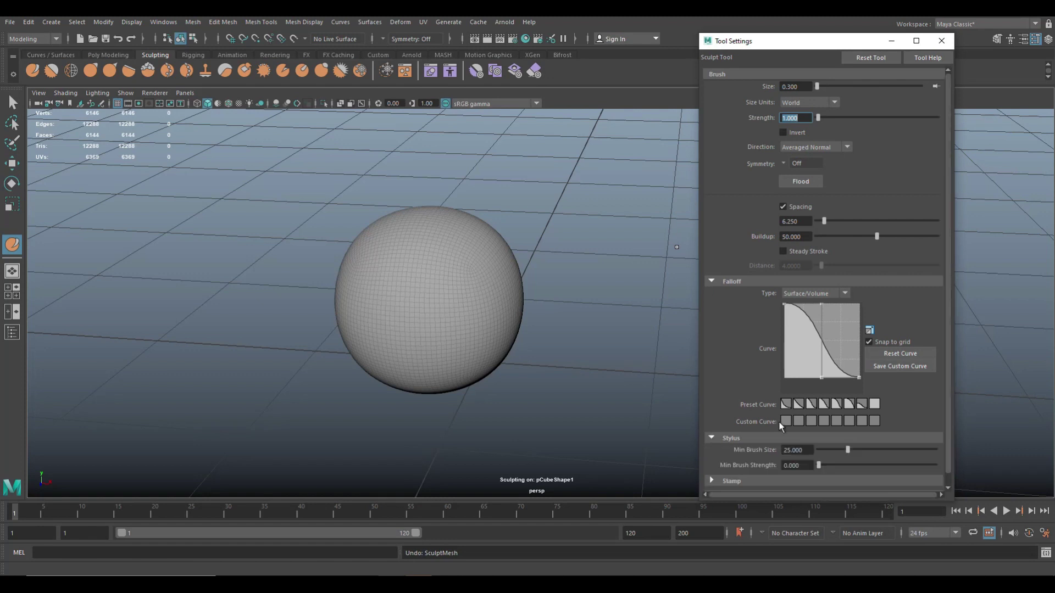
pyautogui.scroll(-1, 846, 397)
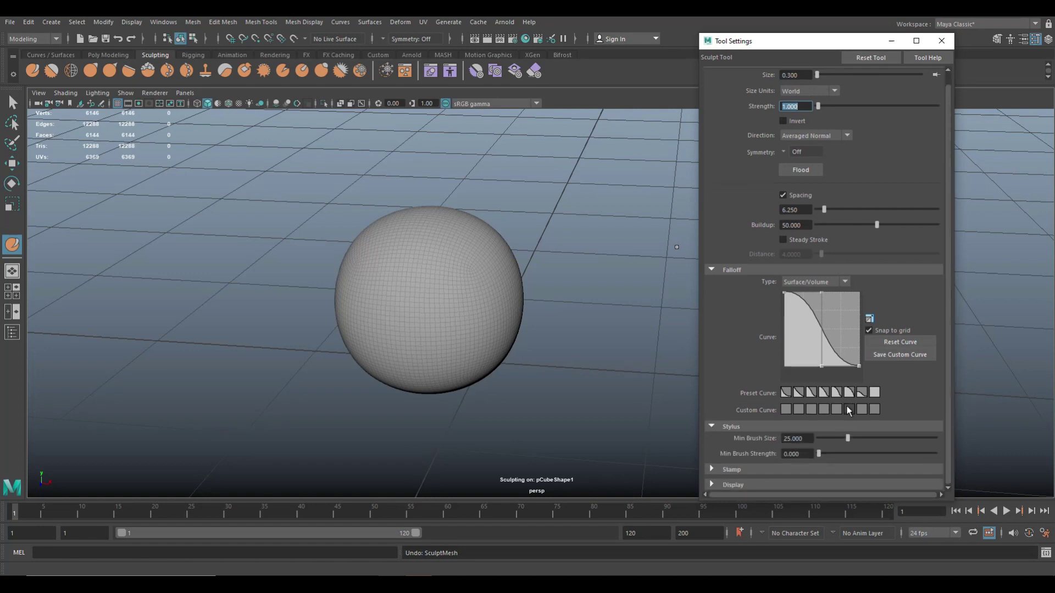
pyautogui.click(711, 468)
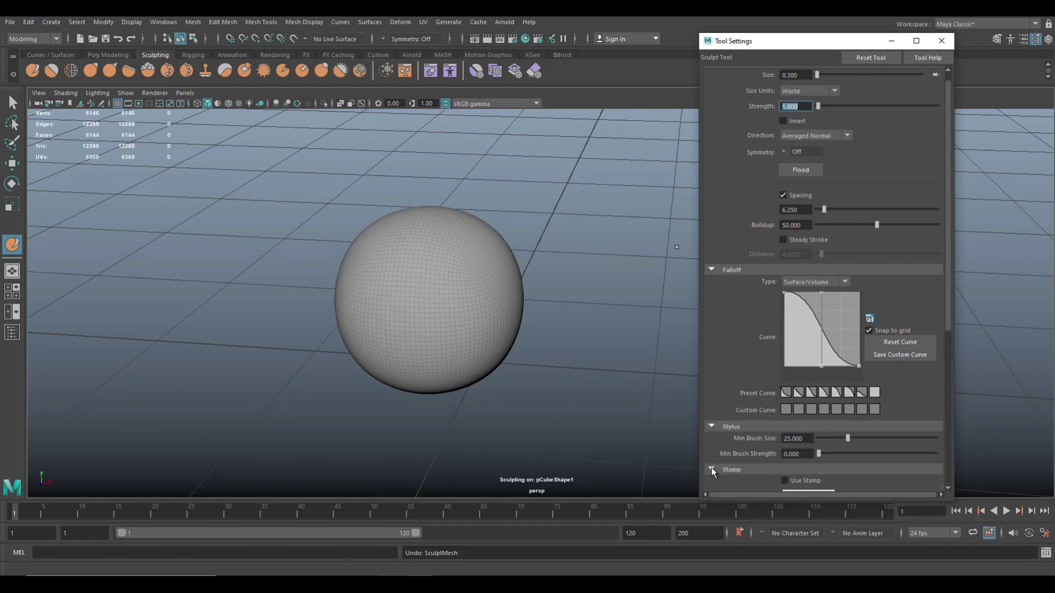
pyautogui.scroll(-5, 830, 460)
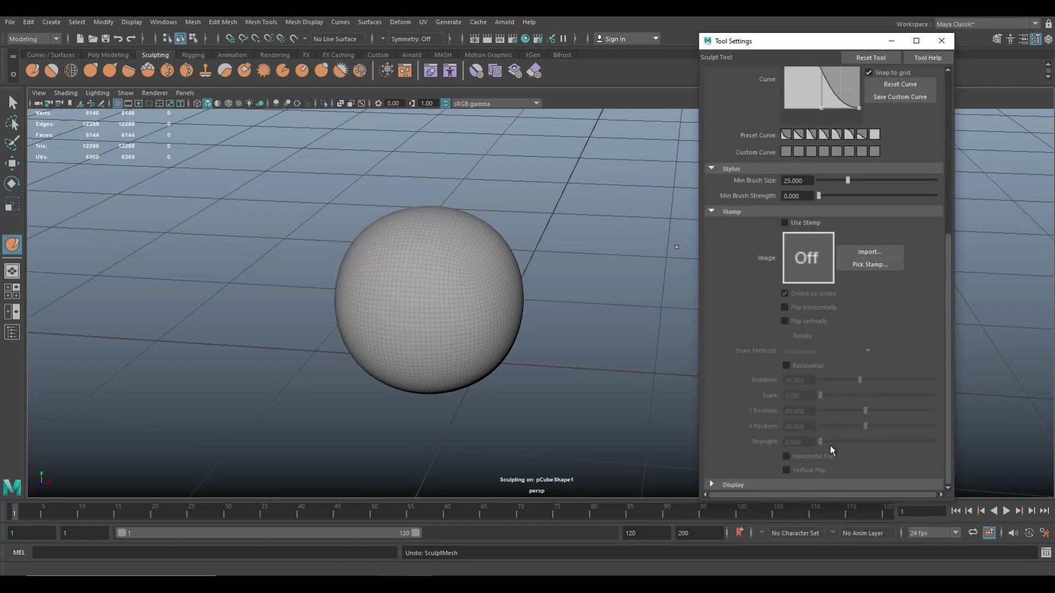
# Turn on Orient brush to surface in the sculpting brush's Display settings.
pyautogui.click(710, 484)
pyautogui.scroll(-5, 865, 444)
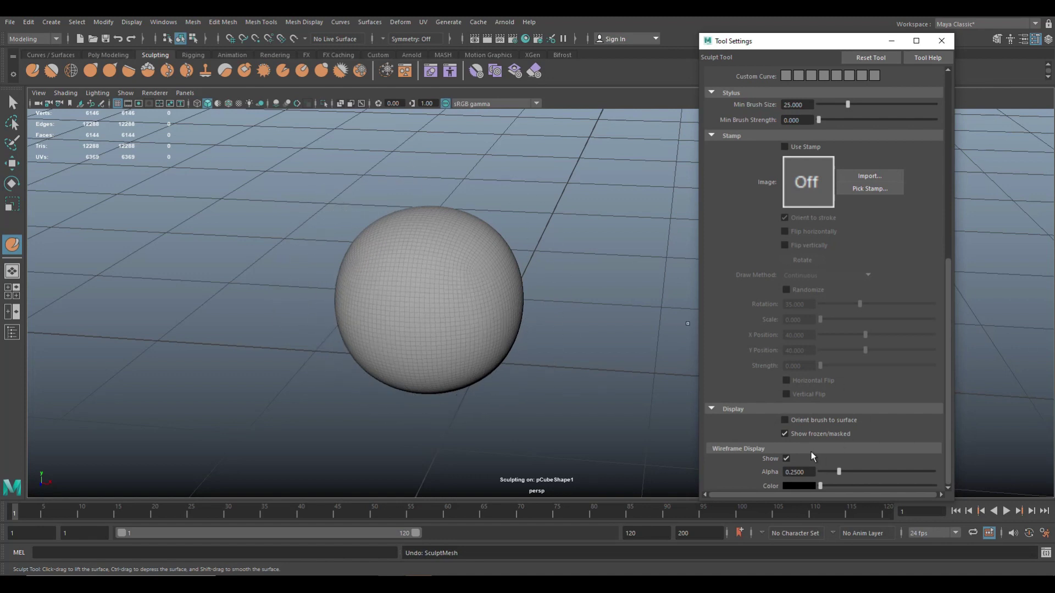
pyautogui.click(785, 421)
pyautogui.scroll(5, 836, 440)
pyautogui.scroll(5, 836, 439)
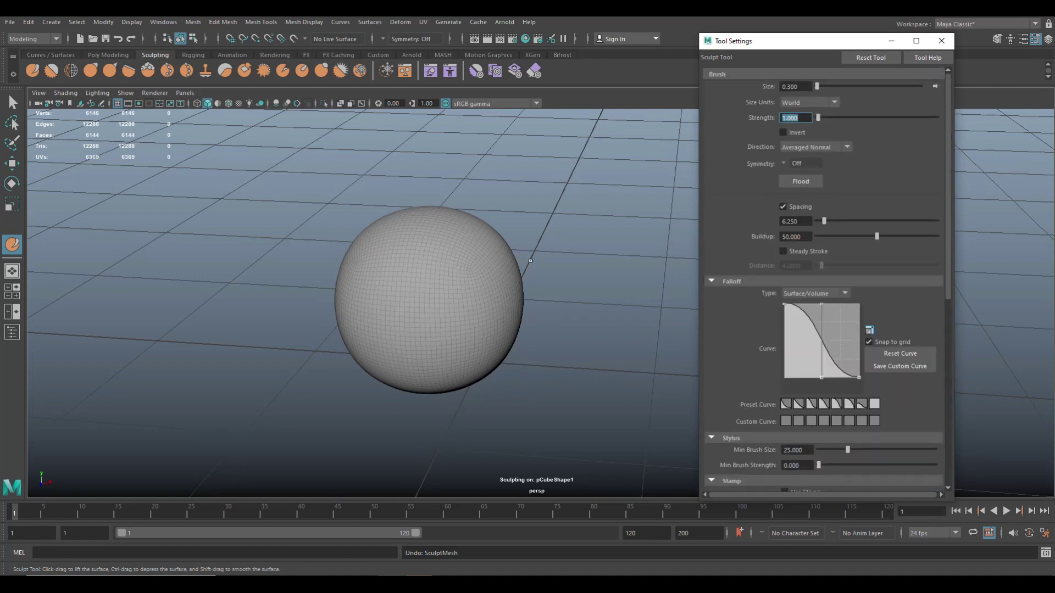
# Set the sculpting brush's Size to 0.1.
pyautogui.hotkey('shift', 'Tab')
pyautogui.hotkey('shift', 'Tab')
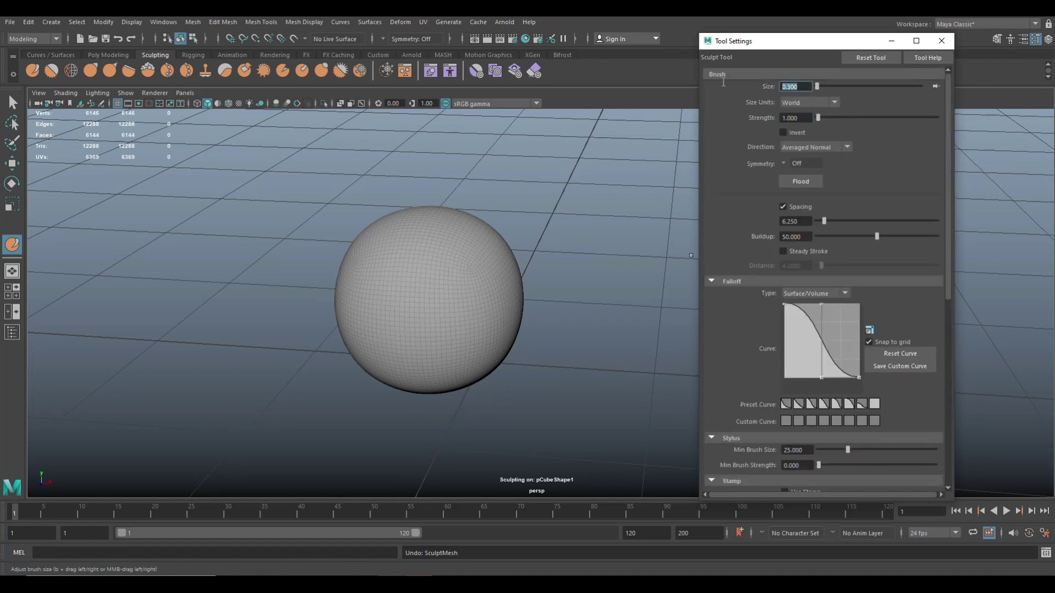
pyautogui.write('0.1')
pyautogui.press('Return')
# Try the Grab Tool and the Spray Tool on the ball's front, and undo both strokes.
pyautogui.click(89, 72)
pyautogui.moveTo(395, 324)
pyautogui.mouseDown()
pyautogui.moveTo(439, 337)
pyautogui.moveTo(275, 284)
pyautogui.mouseUp()
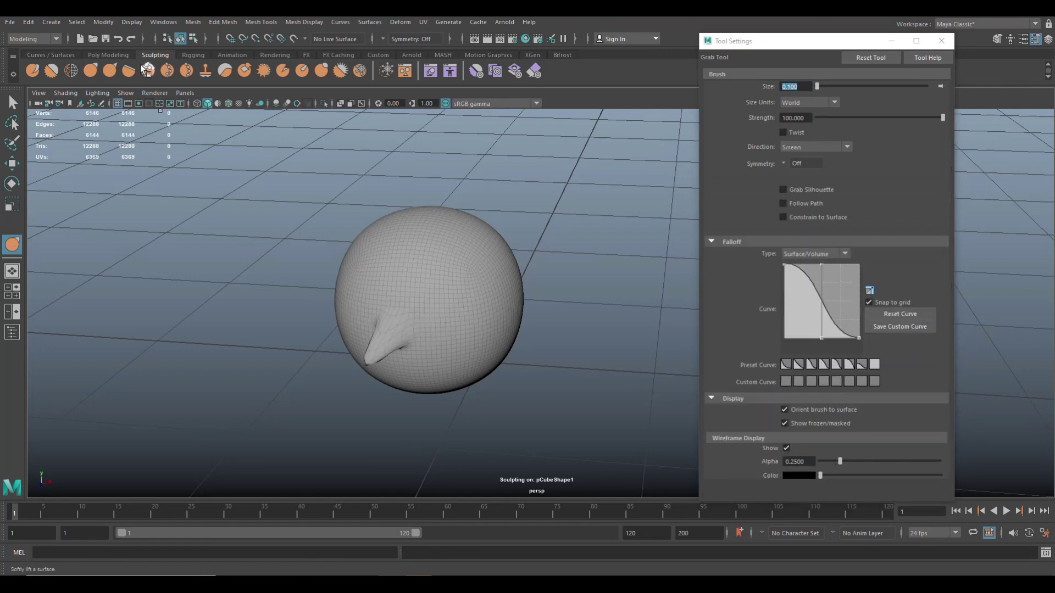
pyautogui.click(167, 70)
pyautogui.moveTo(402, 264)
pyautogui.mouseDown()
pyautogui.moveTo(410, 269)
pyautogui.moveTo(104, 194)
pyautogui.mouseUp()
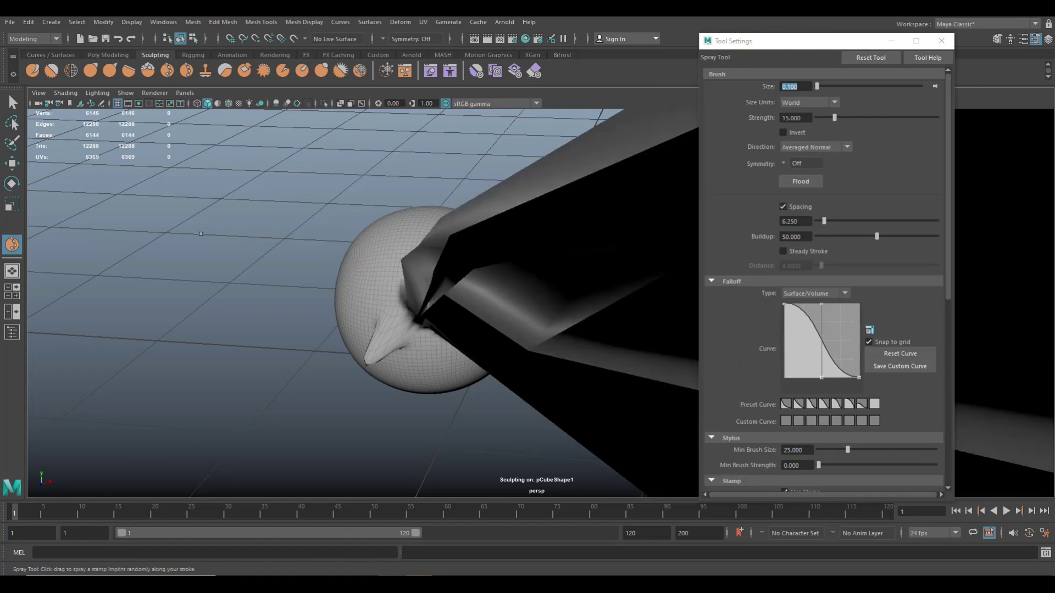
pyautogui.hotkey('ctrl', 'z')
pyautogui.hotkey('ctrl', 'z')
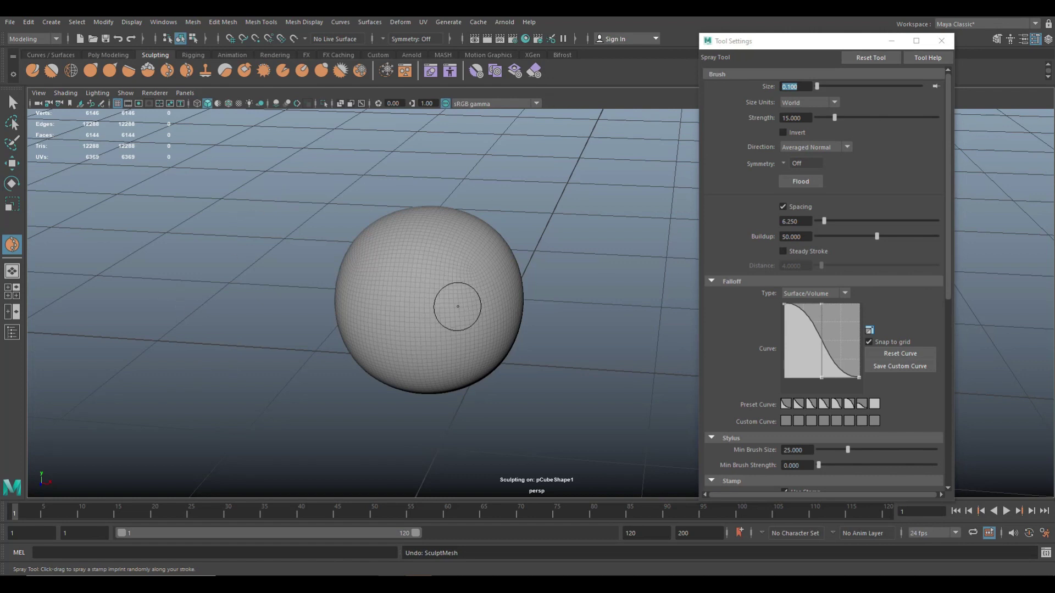
# Reduce the Spray brush's Size to 0.095 and Strength to 14.887, spray the front of the ball, and undo the stroke.
pyautogui.moveTo(448, 300); pyautogui.dragTo(419, 294)
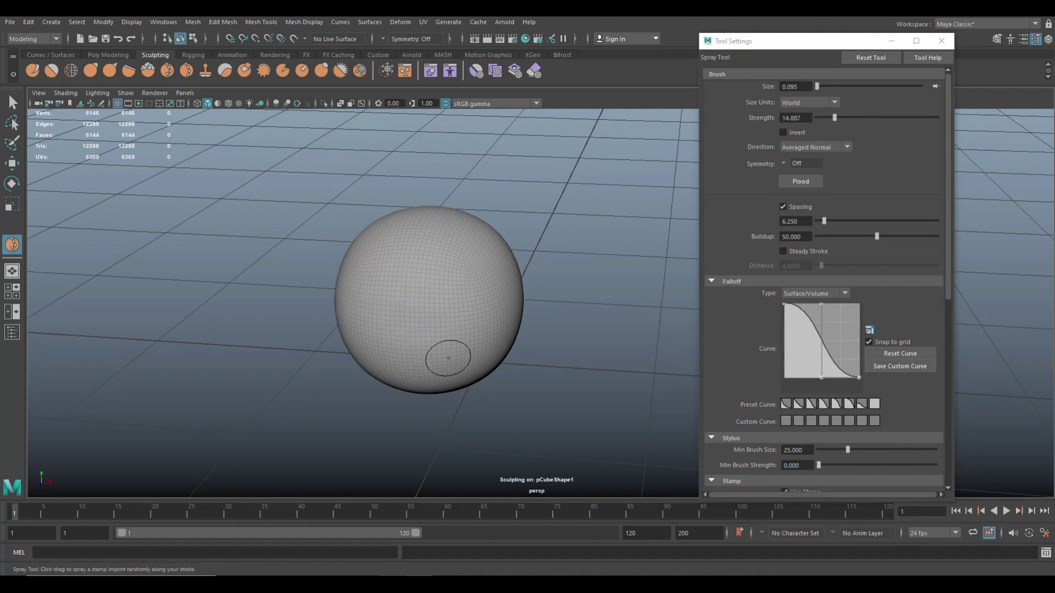
pyautogui.moveTo(440, 278)
pyautogui.mouseDown()
pyautogui.moveTo(473, 310)
pyautogui.moveTo(454, 320)
pyautogui.mouseUp()
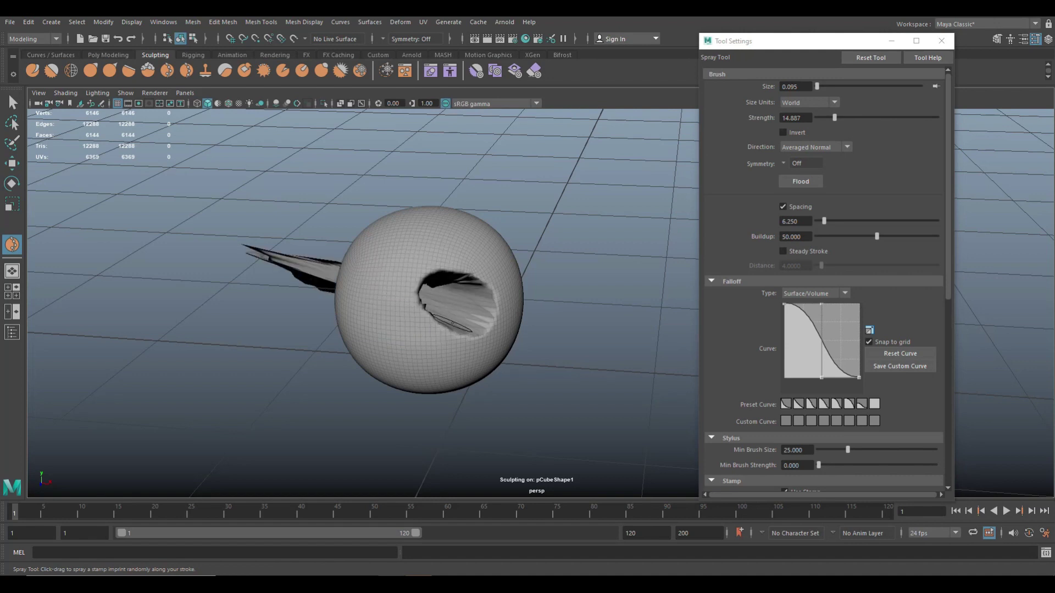
pyautogui.hotkey('ctrl', 'z')
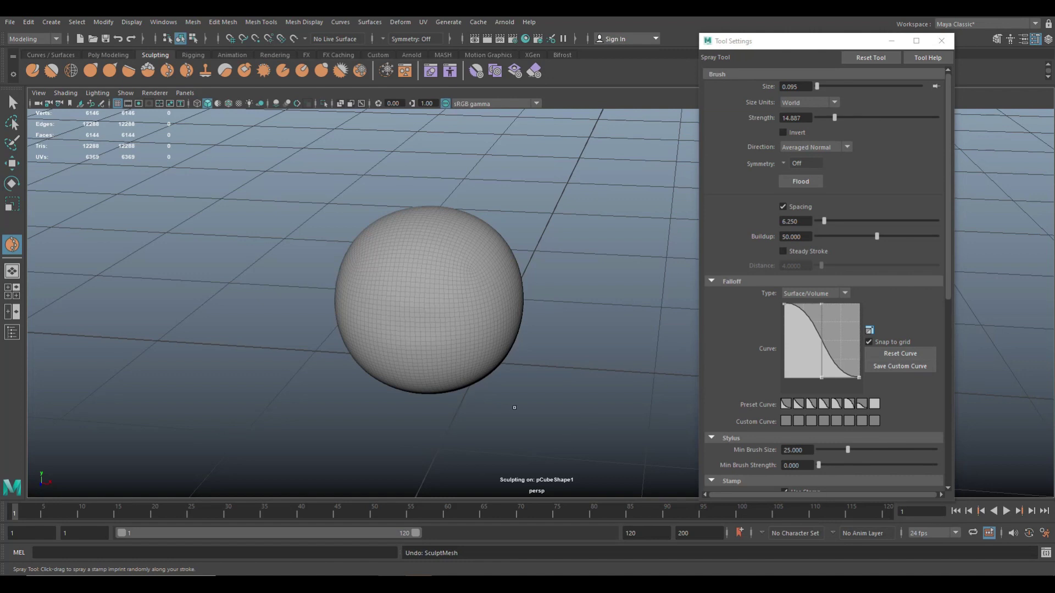
pyautogui.scroll(-3, 510, 406)
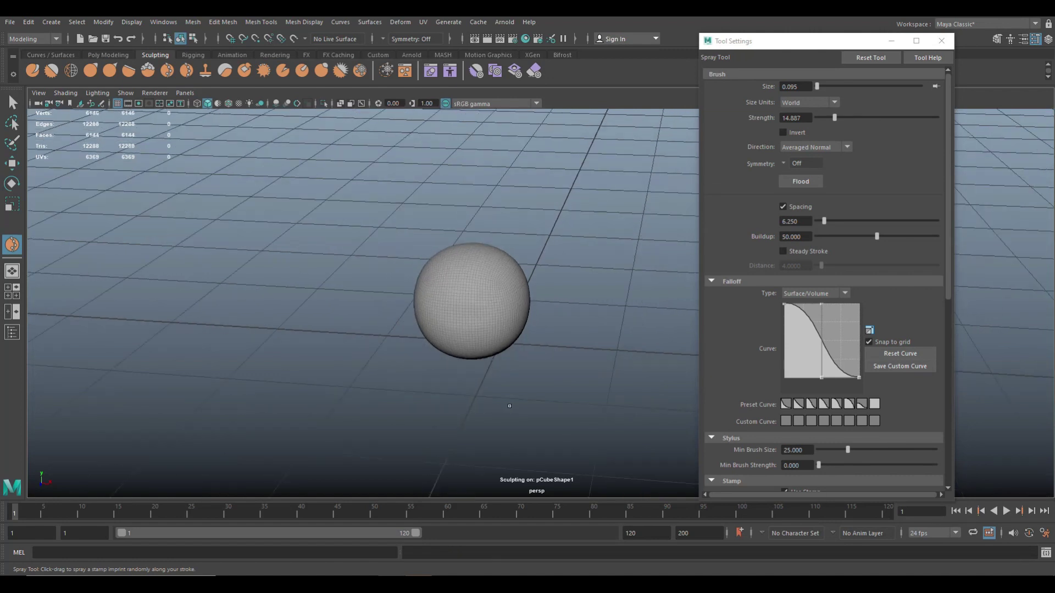
pyautogui.moveTo(398, 368)
pyautogui.keyDown('alt'); pyautogui.mouseDown()
pyautogui.moveTo(440, 360)
pyautogui.moveTo(460, 375)
pyautogui.moveTo(447, 381)
pyautogui.moveTo(404, 365)
pyautogui.moveTo(365, 386)
pyautogui.moveTo(333, 374)
pyautogui.moveTo(398, 370)
pyautogui.mouseUp(); pyautogui.keyUp('alt')
pyautogui.moveTo(277, 379)
pyautogui.keyDown('alt'); pyautogui.mouseDown()
pyautogui.moveTo(267, 412)
pyautogui.moveTo(282, 424)
pyautogui.moveTo(271, 418)
pyautogui.mouseUp(); pyautogui.keyUp('alt')
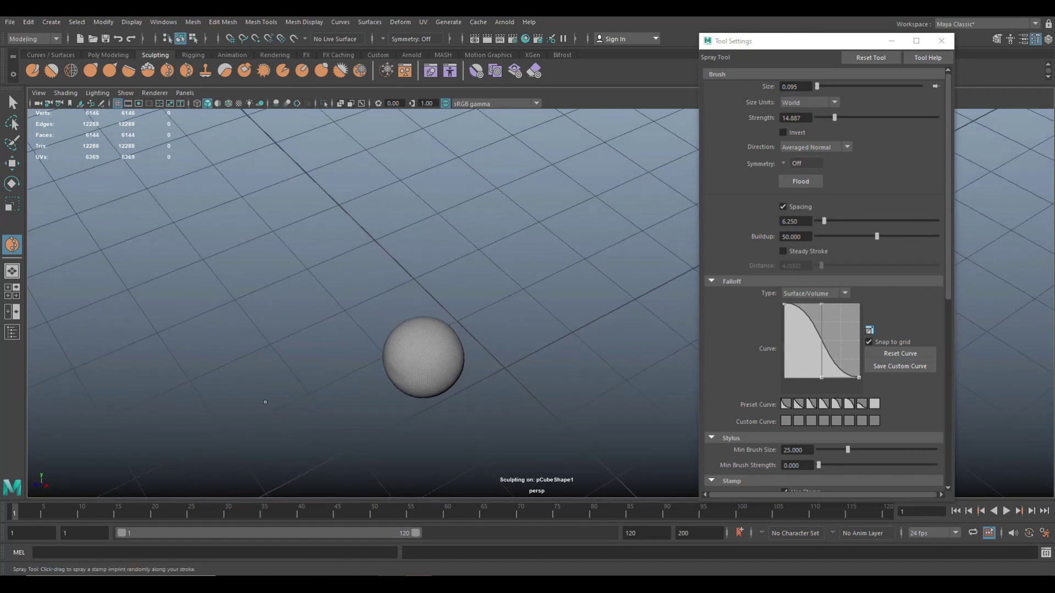